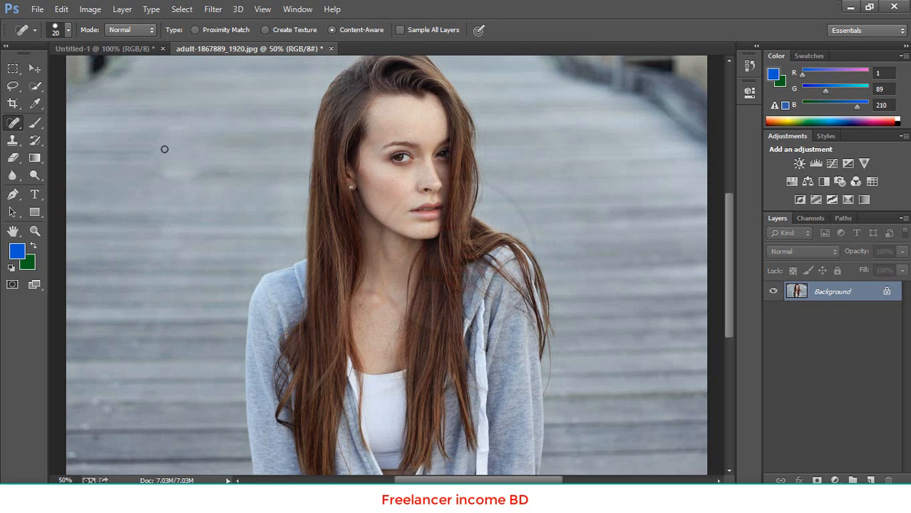
# Step: Outline a rounded area of the cheek below the eye with the Patch Tool in Source mode
pyautogui.rightClick(14, 123)
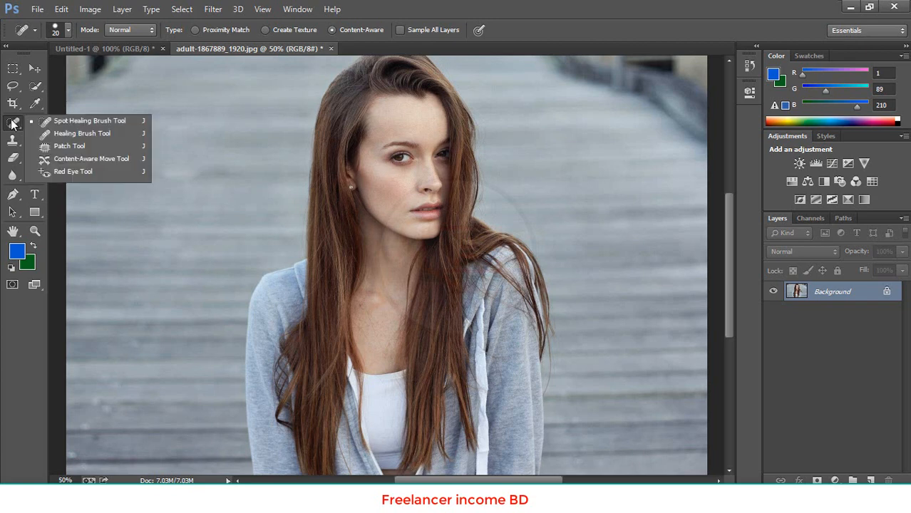
pyautogui.click(71, 146)
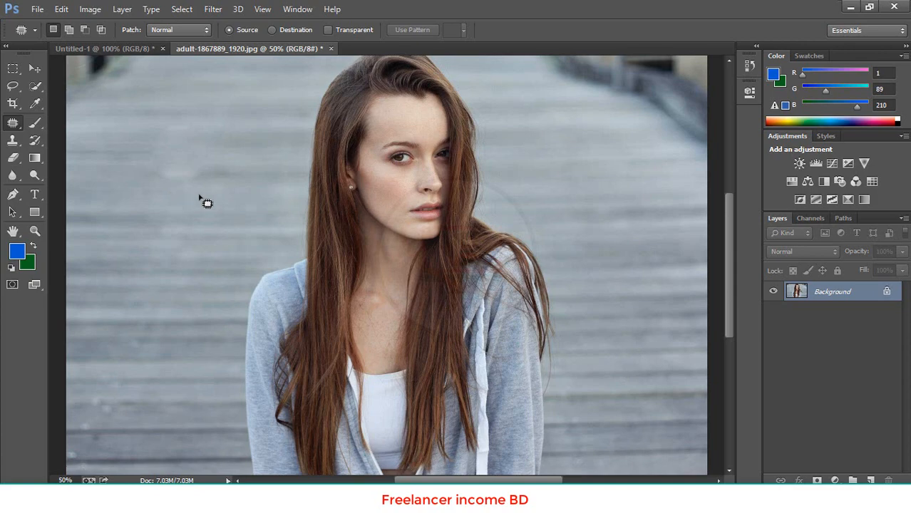
pyautogui.hotkey('ctrl', '+')
pyautogui.hotkey('ctrl', '+')
pyautogui.hotkey('ctrl', '+')
pyautogui.hotkey('ctrl', '+')
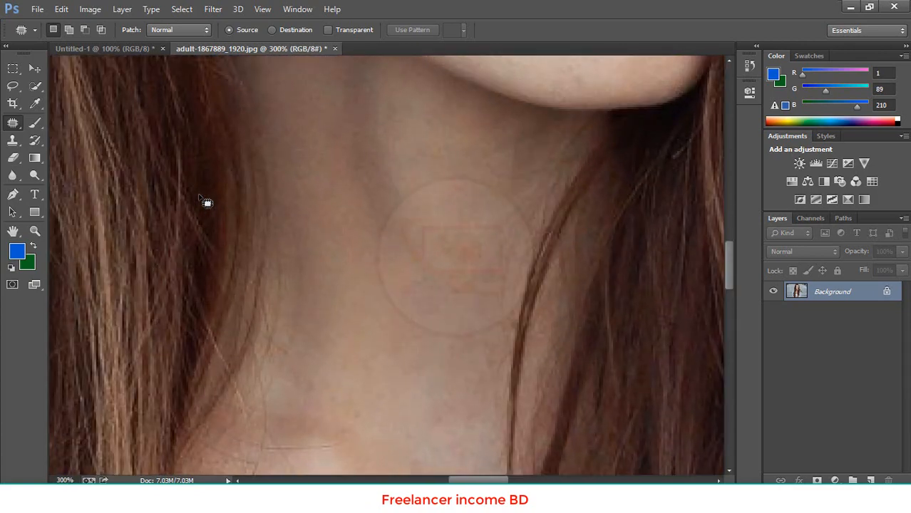
pyautogui.hotkey('ctrl', '-')
pyautogui.scroll(5, 429, 301)
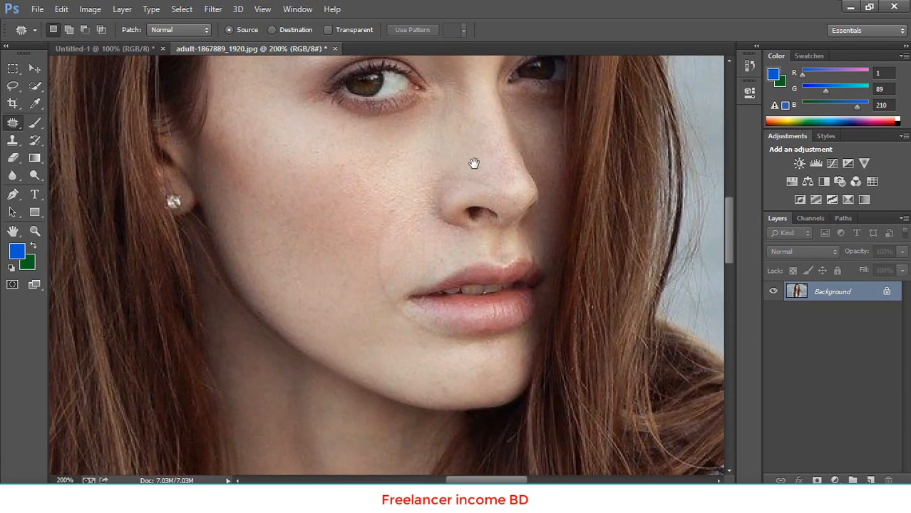
pyautogui.moveTo(474, 163); pyautogui.dragTo(448, 248)
pyautogui.scroll(-2, 441, 246)
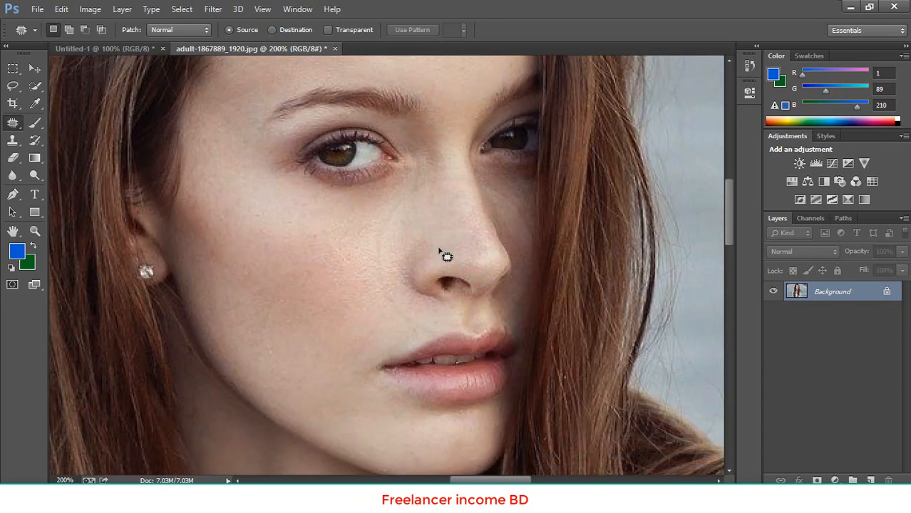
pyautogui.scroll(-1, 306, 289)
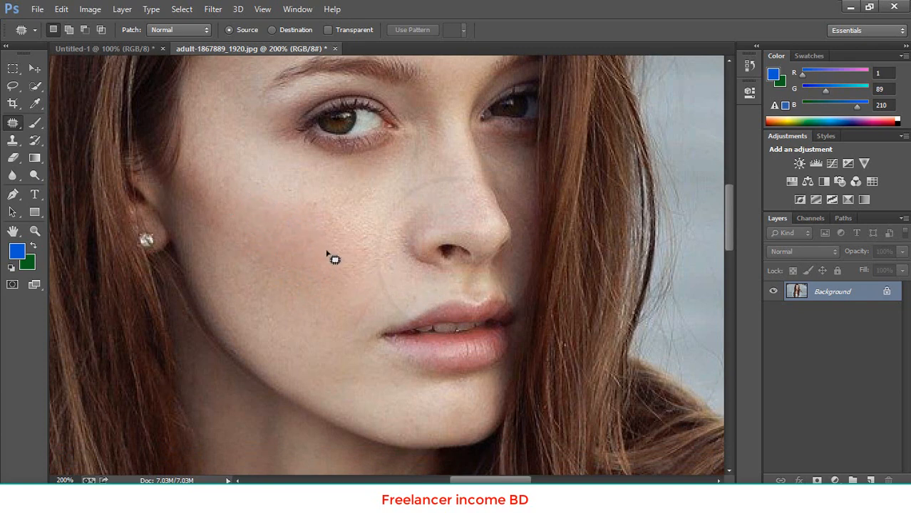
pyautogui.moveTo(263, 209)
pyautogui.mouseDown()
pyautogui.moveTo(298, 193)
pyautogui.moveTo(350, 196)
pyautogui.moveTo(377, 243)
pyautogui.moveTo(365, 267)
pyautogui.moveTo(295, 275)
pyautogui.moveTo(257, 250)
pyautogui.moveTo(271, 211)
pyautogui.mouseUp()
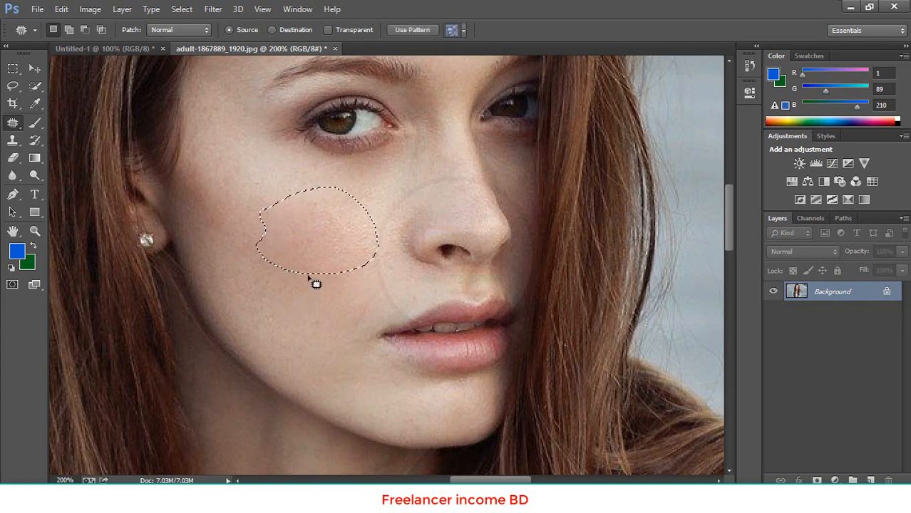
# Step: Outline a narrow area on the cheek beside the mouth, patch it from the lips and deselect
pyautogui.moveTo(308, 274)
pyautogui.mouseDown()
pyautogui.moveTo(325, 332)
pyautogui.moveTo(339, 346)
pyautogui.moveTo(352, 329)
pyautogui.moveTo(326, 257)
pyautogui.moveTo(314, 282)
pyautogui.mouseUp()
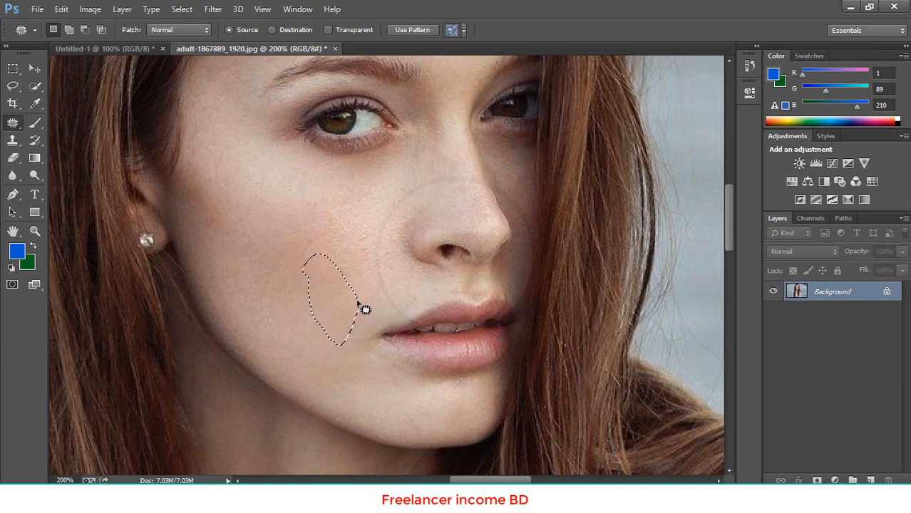
pyautogui.moveTo(365, 308); pyautogui.dragTo(497, 335)
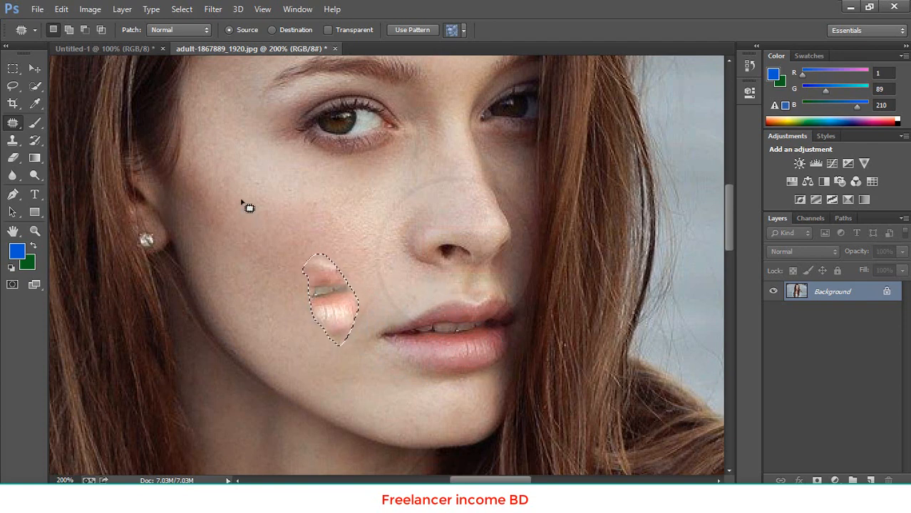
pyautogui.hotkey('ctrl', 'd')
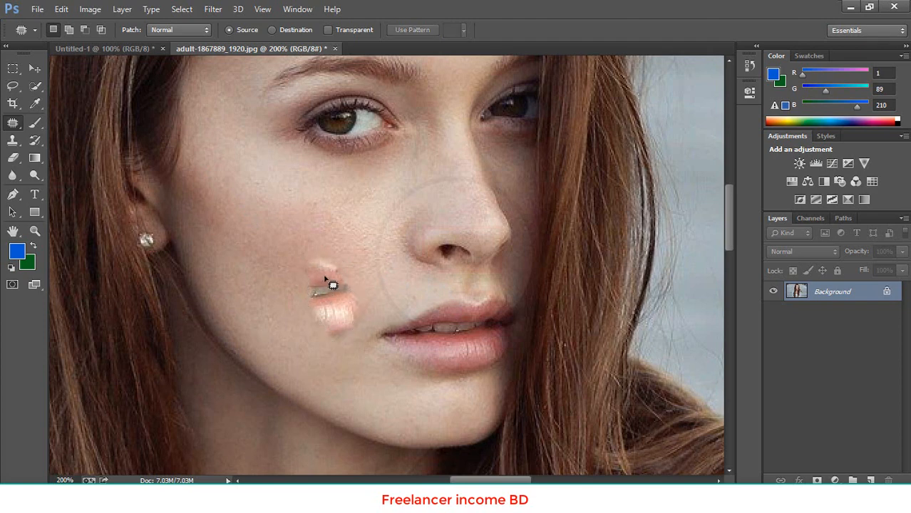
# Step: Undo the lip patch on the cheek and clear the selection
pyautogui.moveTo(332, 284)
pyautogui.mouseDown()
pyautogui.moveTo(308, 260)
pyautogui.moveTo(311, 306)
pyautogui.moveTo(342, 343)
pyautogui.moveTo(332, 277)
pyautogui.moveTo(315, 247)
pyautogui.mouseUp()
pyautogui.scroll(2, 314, 246)
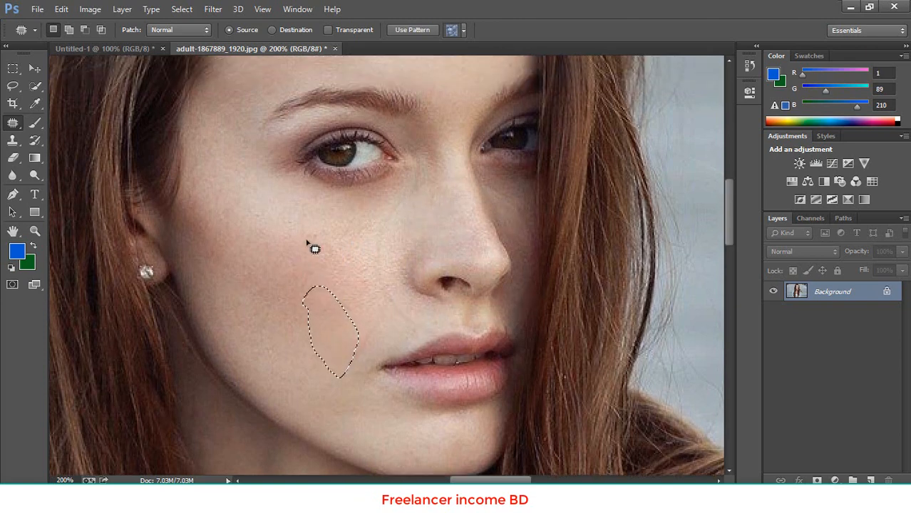
pyautogui.scroll(6, 251, 242)
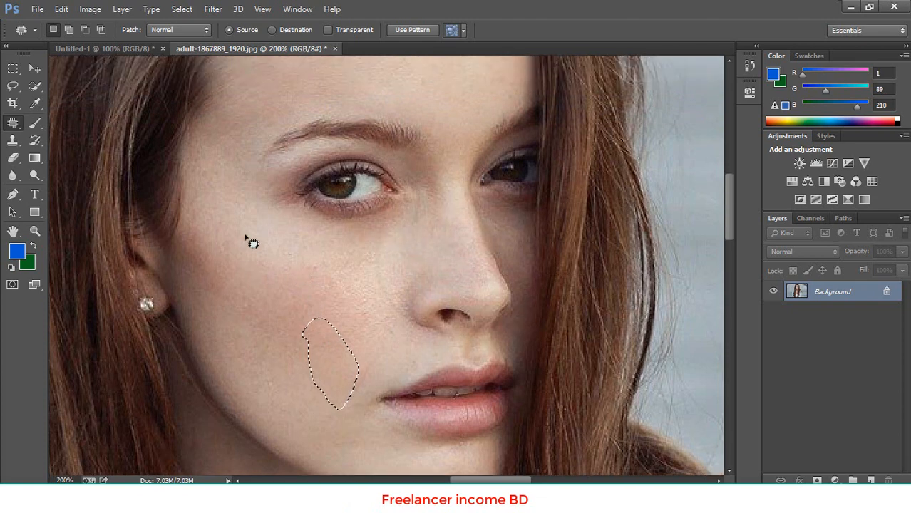
pyautogui.scroll(-1, 254, 243)
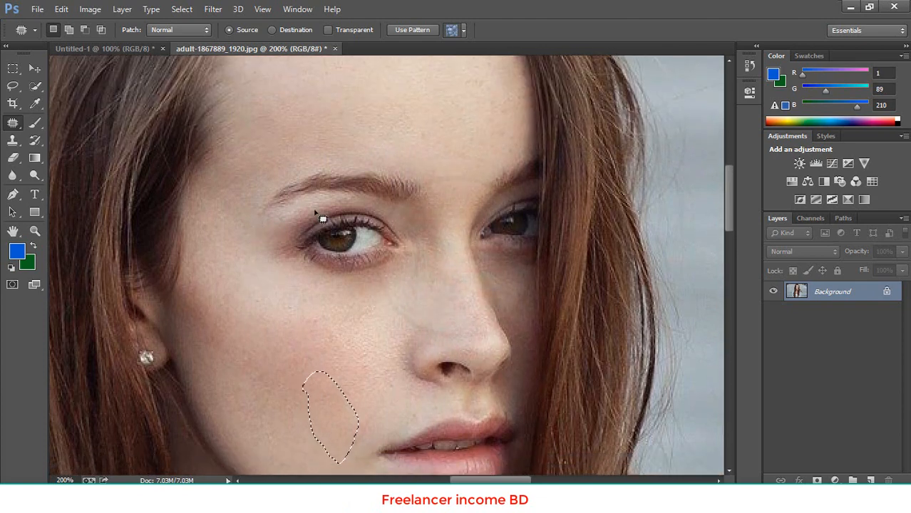
pyautogui.scroll(-1, 316, 216)
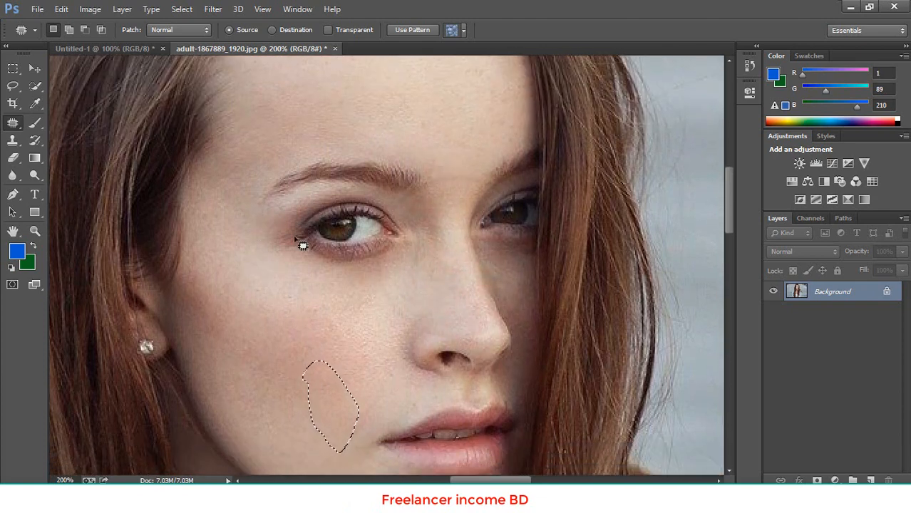
pyautogui.hotkey('ctrl', 'd')
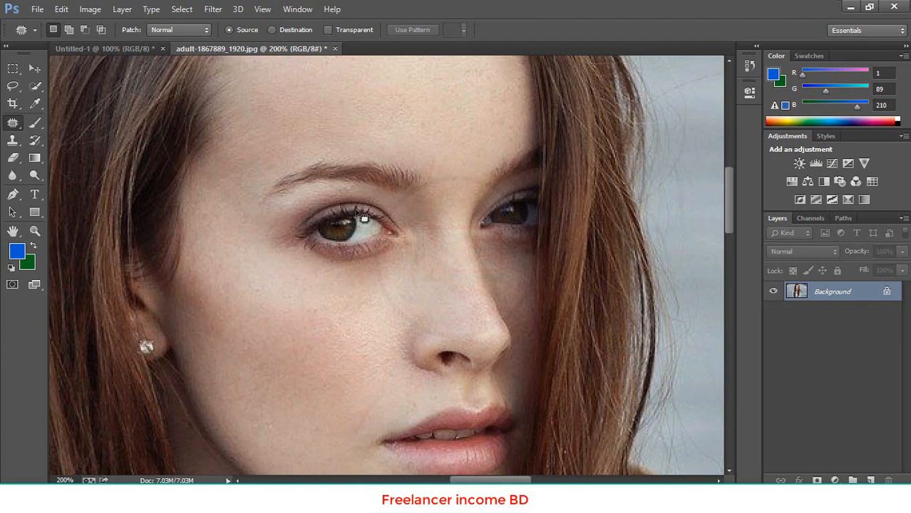
# Step: Outline the fully visible eye with the Patch Tool and patch it from the mouth
pyautogui.moveTo(310, 241)
pyautogui.mouseDown()
pyautogui.moveTo(356, 214)
pyautogui.moveTo(381, 215)
pyautogui.moveTo(409, 240)
pyautogui.moveTo(335, 253)
pyautogui.moveTo(302, 235)
pyautogui.moveTo(311, 239)
pyautogui.mouseUp()
pyautogui.scroll(-1, 334, 233)
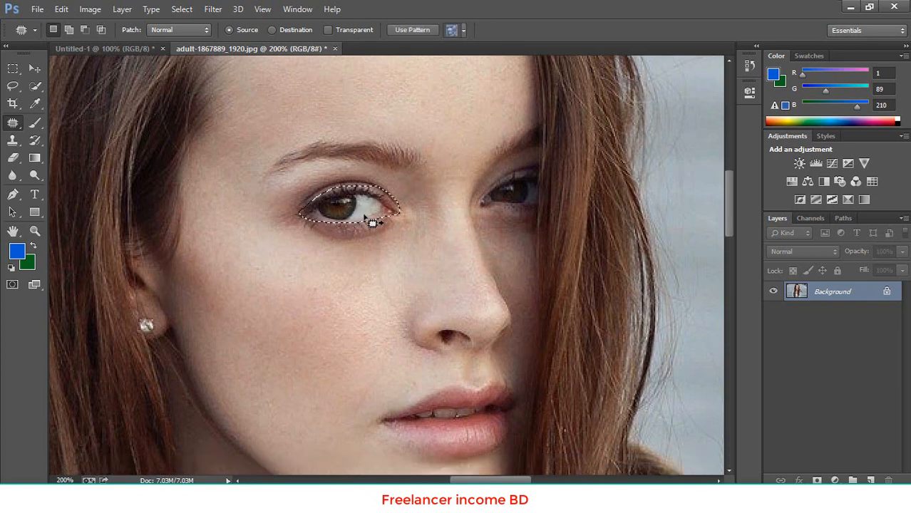
pyautogui.moveTo(367, 220); pyautogui.dragTo(473, 432)
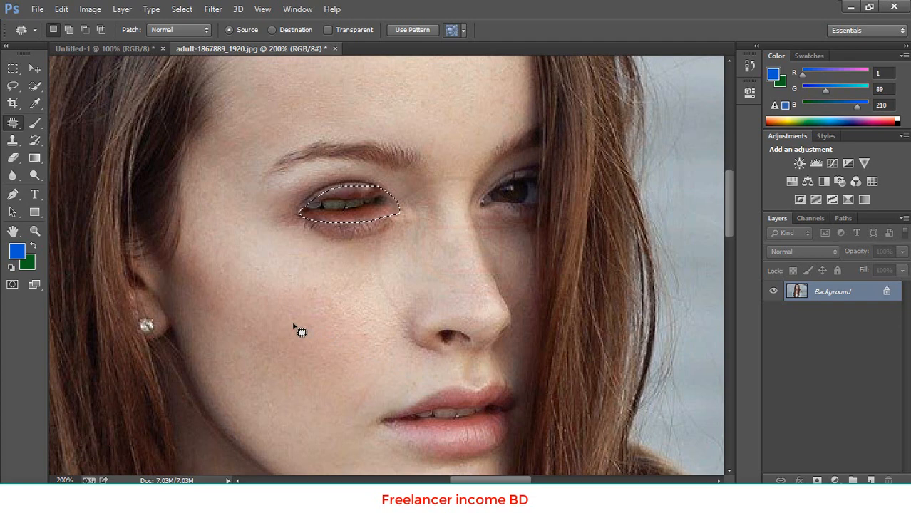
# Step: Undo the patch over the eye and clear the selection
pyautogui.scroll(-2, 311, 307)
pyautogui.scroll(1, 311, 308)
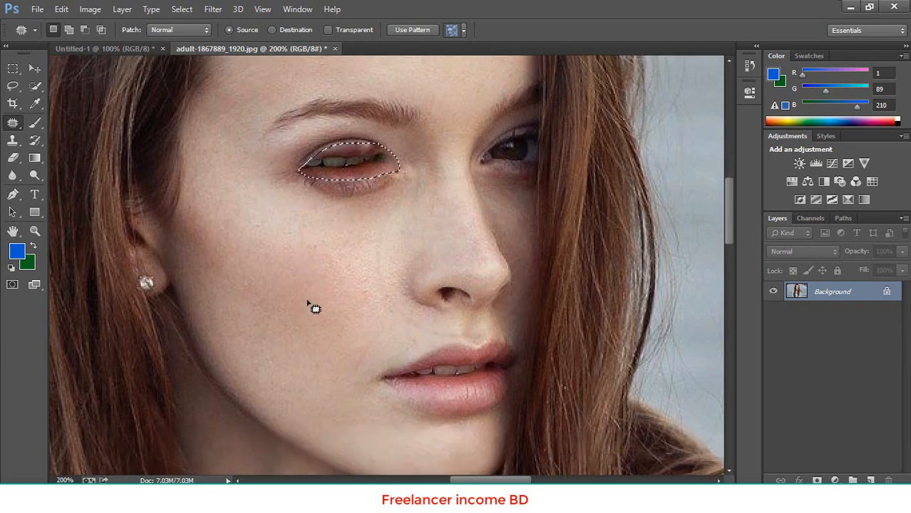
pyautogui.click(32, 69)
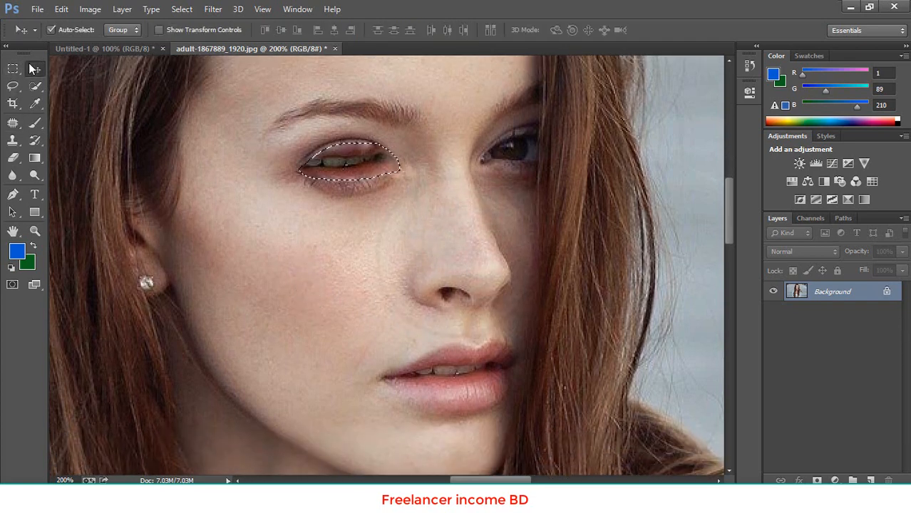
pyautogui.hotkey('ctrl', 'd')
pyautogui.hotkey('ctrl', 'z')
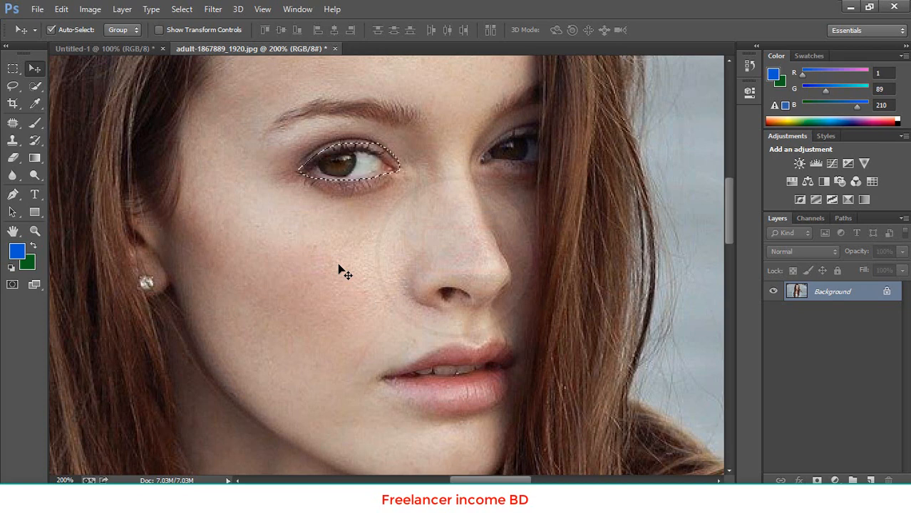
pyautogui.hotkey('ctrl', 'd')
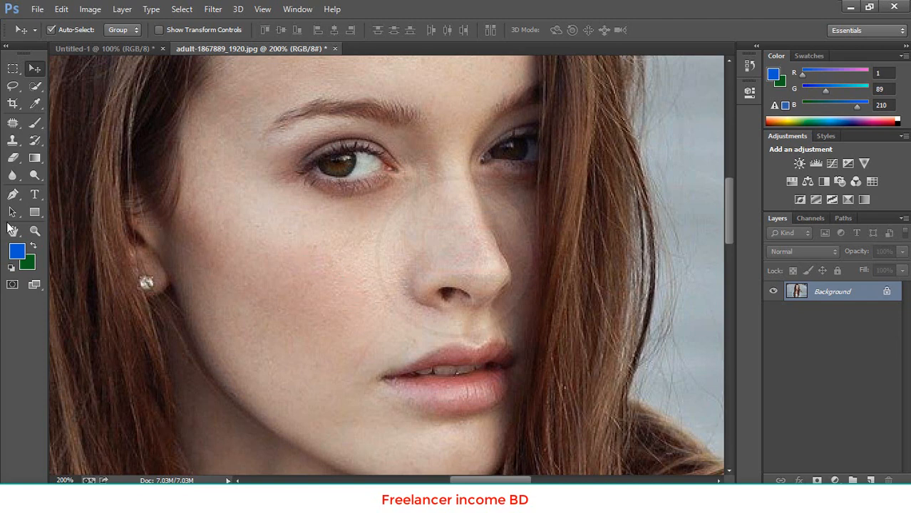
# Step: Outline the upper cheek between ear and nose with the Patch Tool and patch it from the skin below the mouth corner
pyautogui.click(13, 123)
pyautogui.rightClick(14, 123)
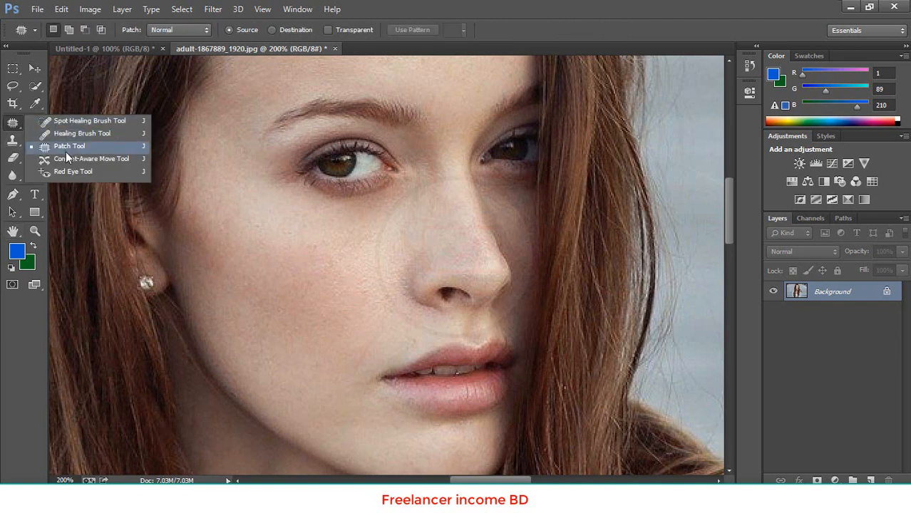
pyautogui.click(71, 142)
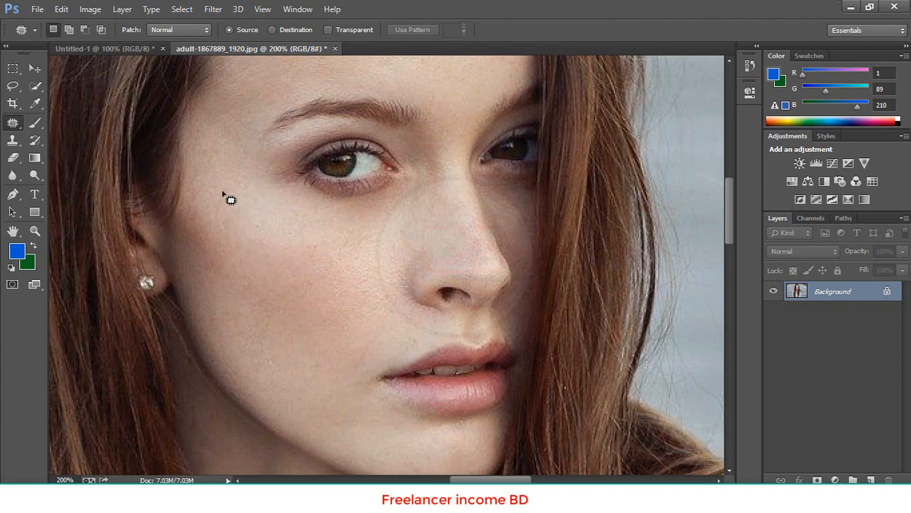
pyautogui.moveTo(223, 192)
pyautogui.mouseDown()
pyautogui.moveTo(260, 288)
pyautogui.moveTo(279, 217)
pyautogui.moveTo(238, 191)
pyautogui.moveTo(228, 200)
pyautogui.moveTo(221, 186)
pyautogui.mouseUp()
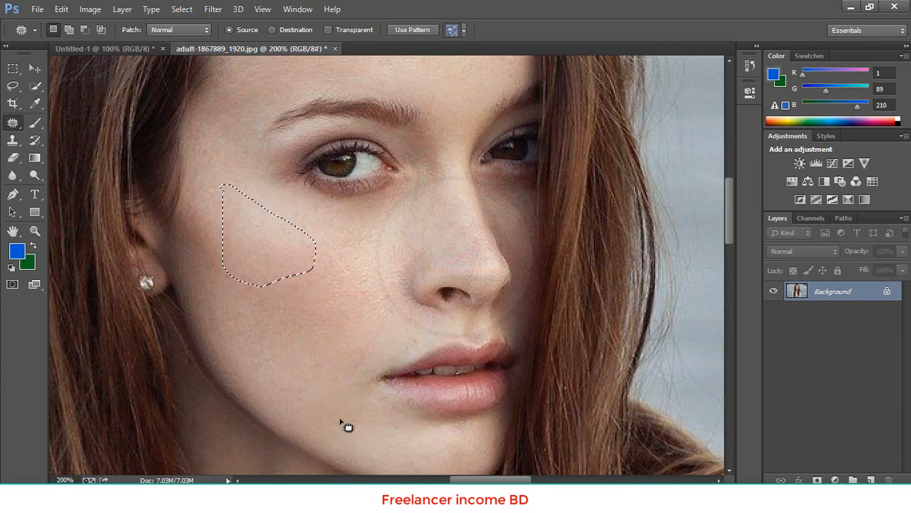
pyautogui.moveTo(275, 286); pyautogui.dragTo(362, 422)
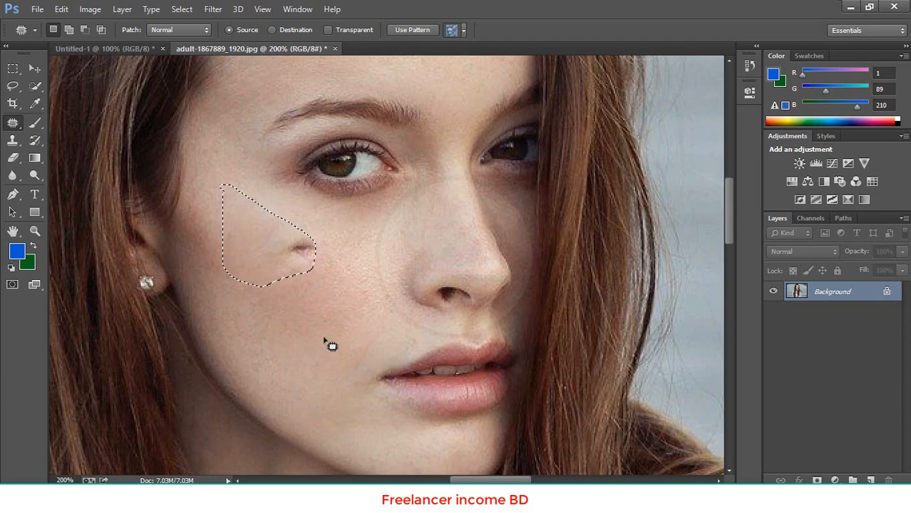
# Step: Subtract the part of the cheek selection nearest the nose, excluding the dark mark
pyautogui.click(84, 30)
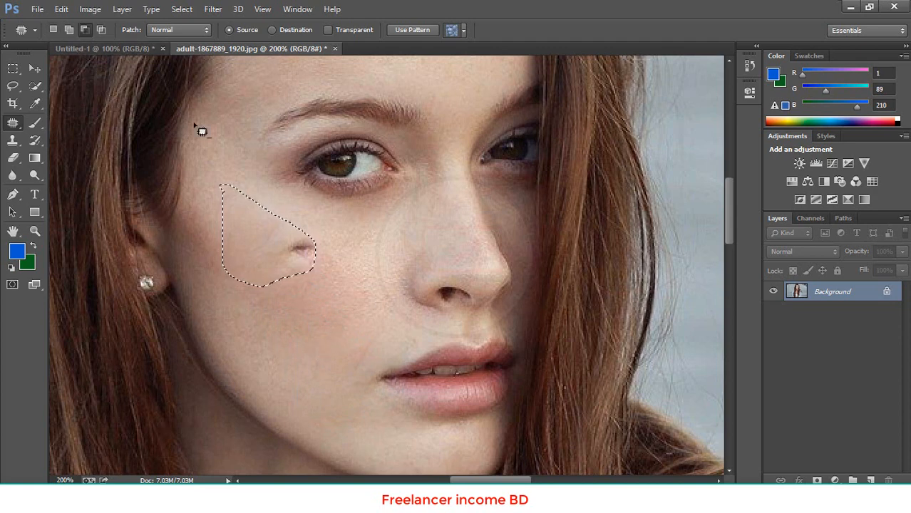
pyautogui.moveTo(295, 252); pyautogui.dragTo(311, 275)
pyautogui.moveTo(300, 221)
pyautogui.mouseDown()
pyautogui.moveTo(281, 243)
pyautogui.moveTo(303, 305)
pyautogui.moveTo(344, 240)
pyautogui.moveTo(334, 223)
pyautogui.moveTo(305, 229)
pyautogui.mouseUp()
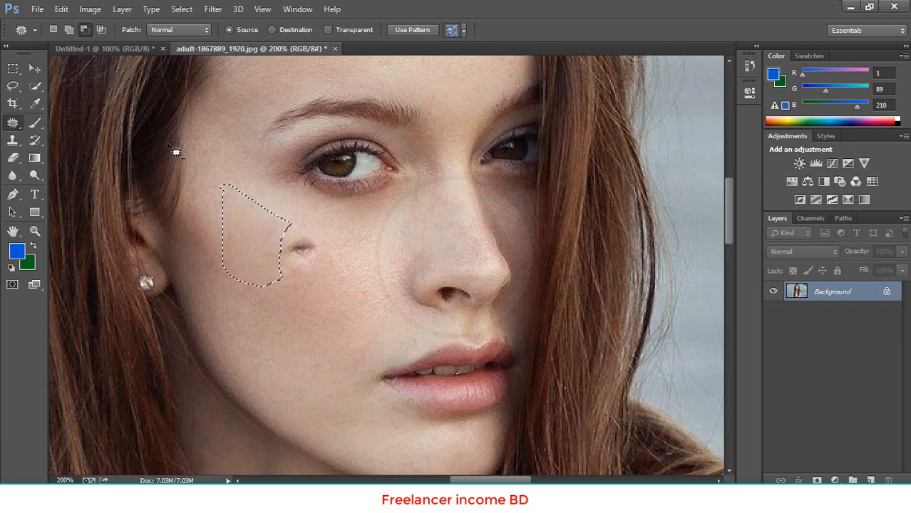
# Step: Add the area around the dark mark back to the cheek selection and patch it with clean skin from the lower cheek
pyautogui.click(70, 28)
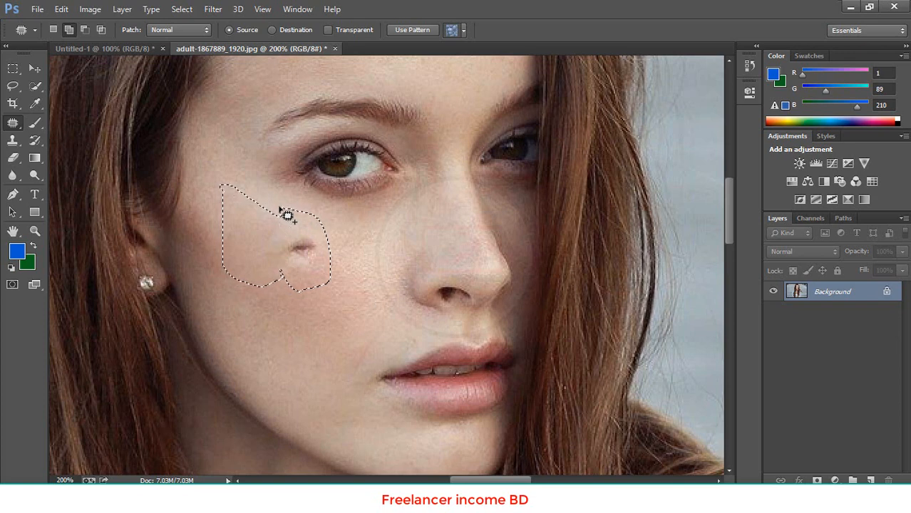
pyautogui.click(52, 29)
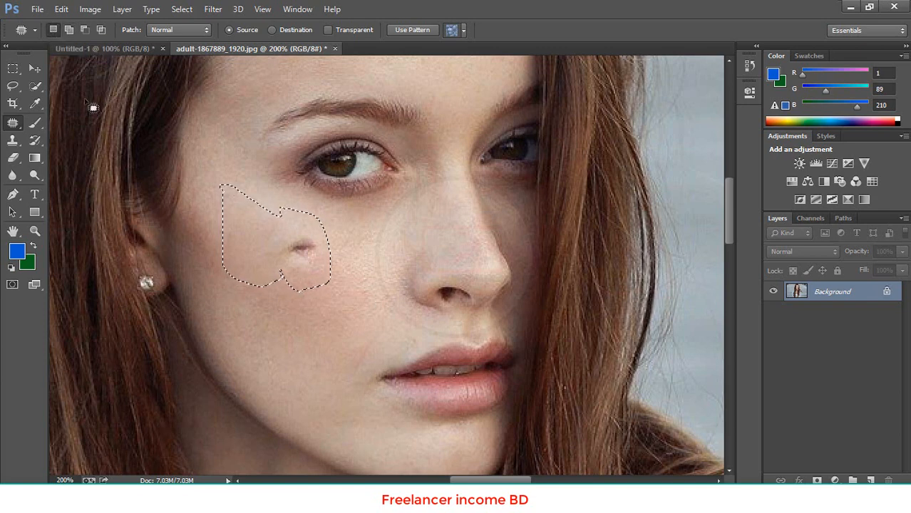
pyautogui.moveTo(320, 295)
pyautogui.mouseDown()
pyautogui.moveTo(317, 368)
pyautogui.moveTo(342, 407)
pyautogui.mouseUp()
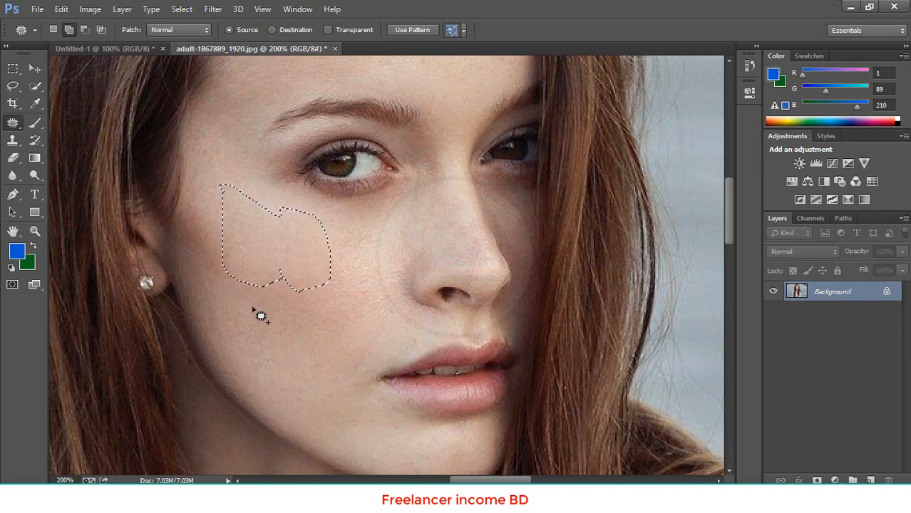
# Step: Extend the cheek selection downward with an added loop, and subtract a curved area from its lower edge
pyautogui.moveTo(277, 261)
pyautogui.mouseDown()
pyautogui.moveTo(305, 277)
pyautogui.moveTo(299, 321)
pyautogui.moveTo(260, 314)
pyautogui.mouseUp()
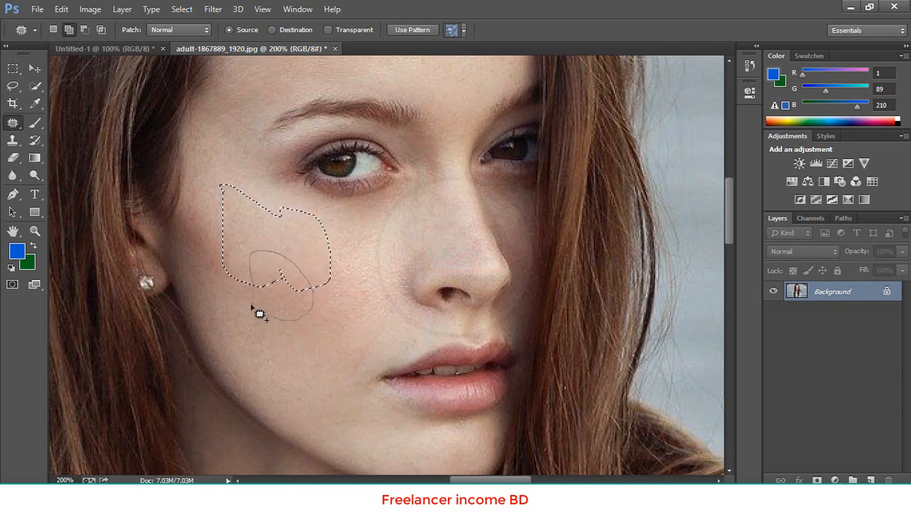
pyautogui.click(84, 30)
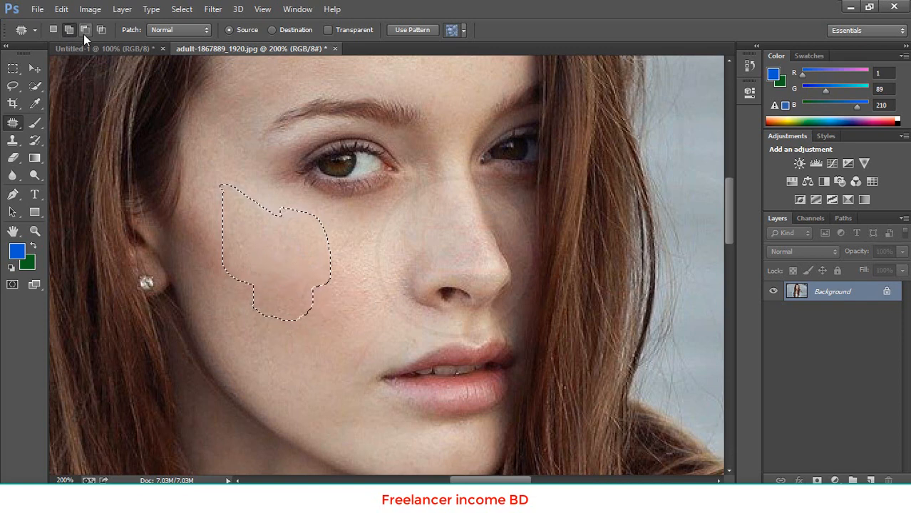
pyautogui.moveTo(240, 309)
pyautogui.mouseDown()
pyautogui.moveTo(345, 340)
pyautogui.moveTo(227, 328)
pyautogui.moveTo(212, 295)
pyautogui.moveTo(233, 312)
pyautogui.mouseUp()
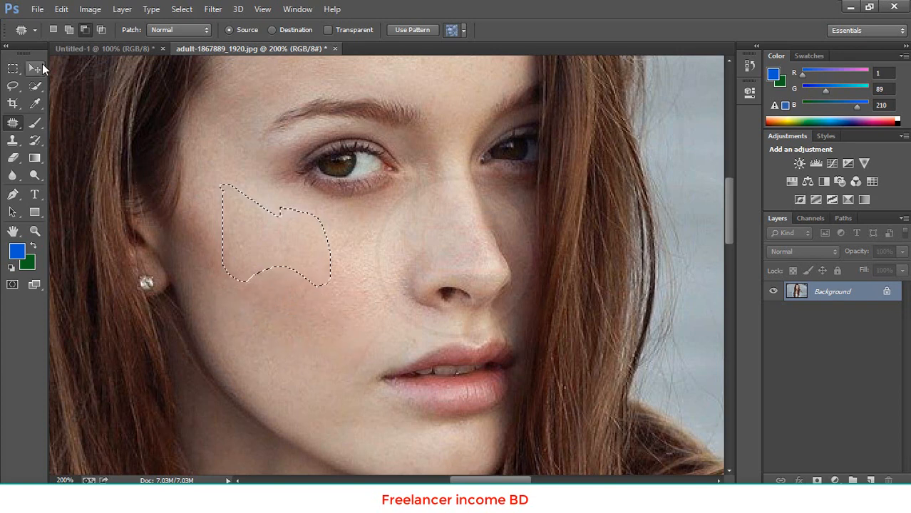
# Step: Clear the cheek selection and set the Patch Tool back to New Selection mode
pyautogui.hotkey('ctrl', 'd')
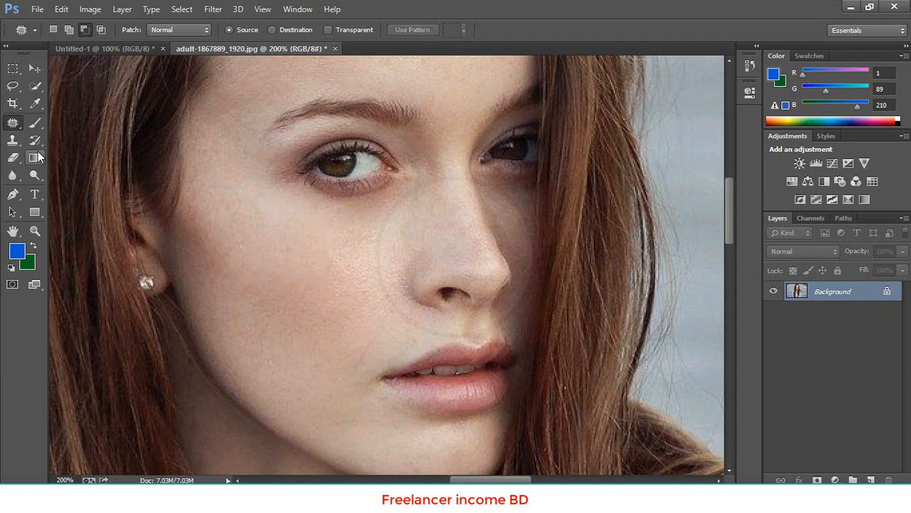
pyautogui.click(53, 29)
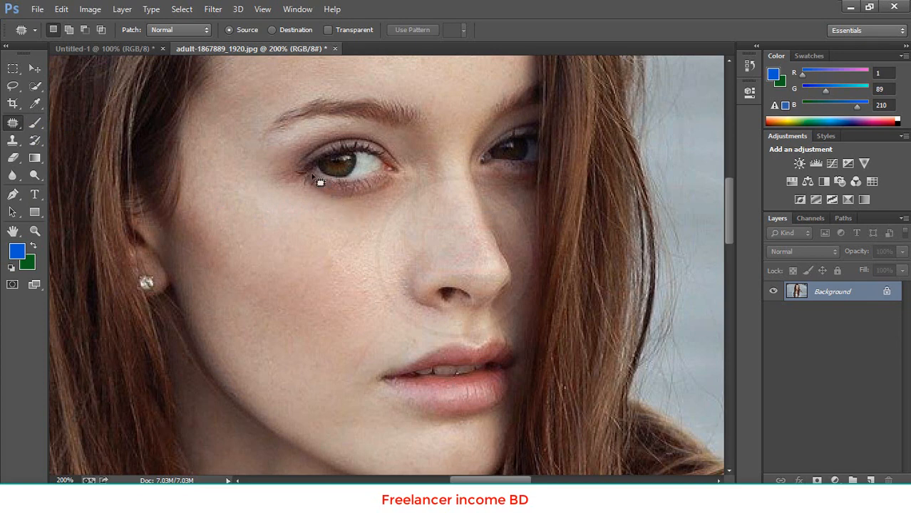
# Step: Outline the fully visible eye with the Patch Tool, and extend the selection to its inner corner in Add to Selection mode
pyautogui.moveTo(361, 183)
pyautogui.mouseDown()
pyautogui.moveTo(368, 162)
pyautogui.moveTo(318, 152)
pyautogui.mouseUp()
pyautogui.moveTo(320, 183); pyautogui.dragTo(341, 195)
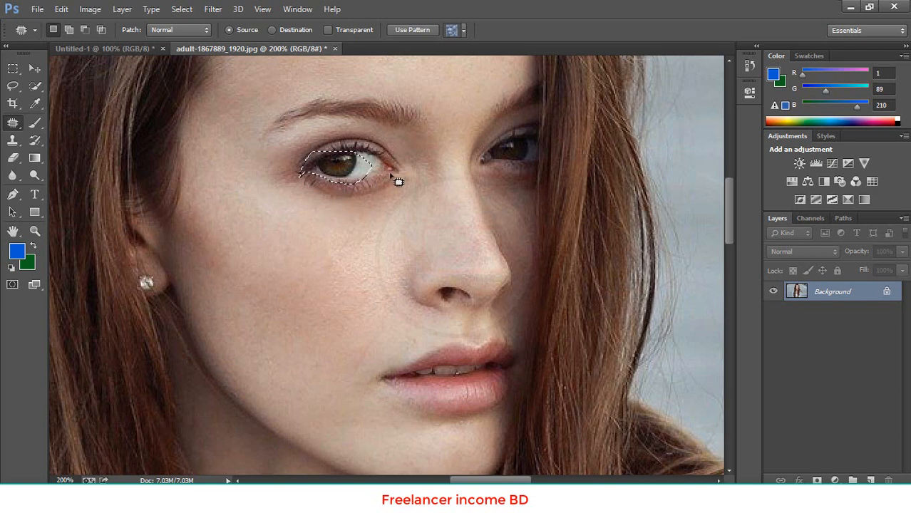
pyautogui.click(69, 30)
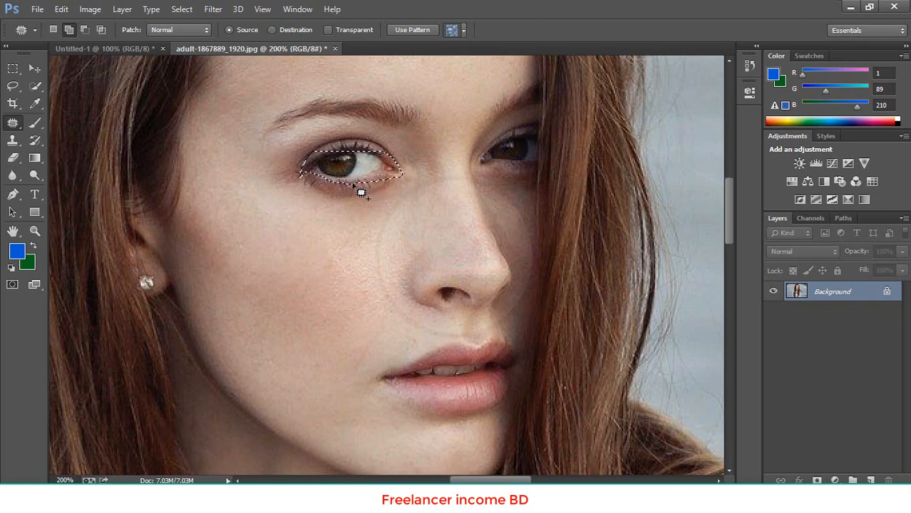
pyautogui.scroll(1, 360, 191)
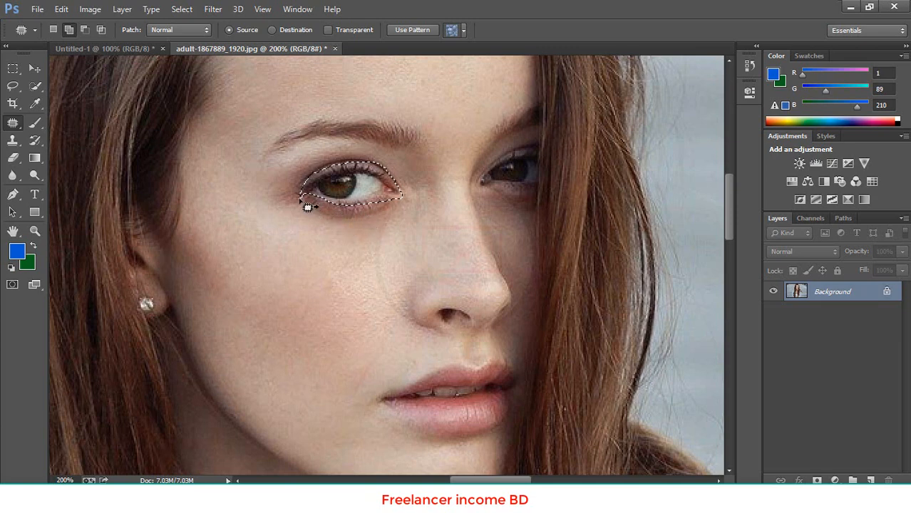
# Step: Add a large loop of skin under the eye to the selection, and subtract everything below the middle of the eye
pyautogui.moveTo(307, 206); pyautogui.dragTo(320, 239)
pyautogui.hotkey('ctrl', 'z')
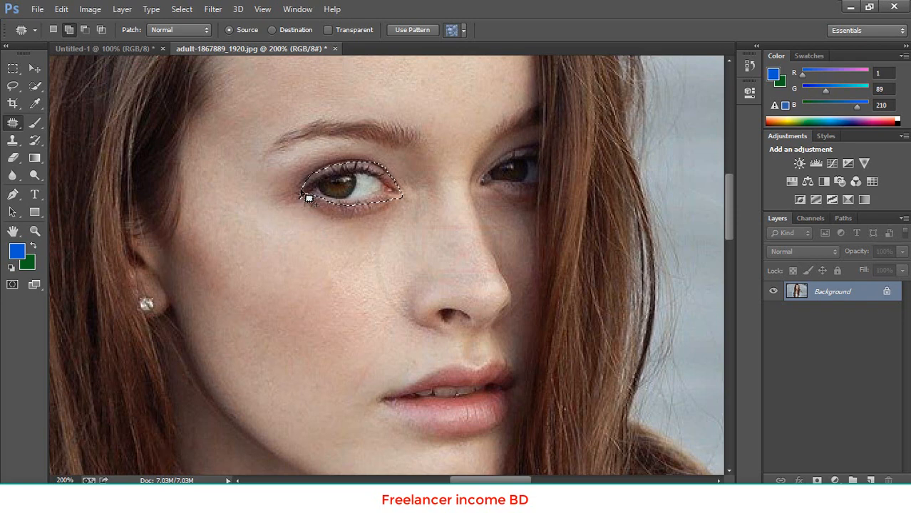
pyautogui.moveTo(299, 217)
pyautogui.mouseDown()
pyautogui.moveTo(313, 237)
pyautogui.moveTo(375, 253)
pyautogui.moveTo(413, 249)
pyautogui.moveTo(407, 198)
pyautogui.mouseUp()
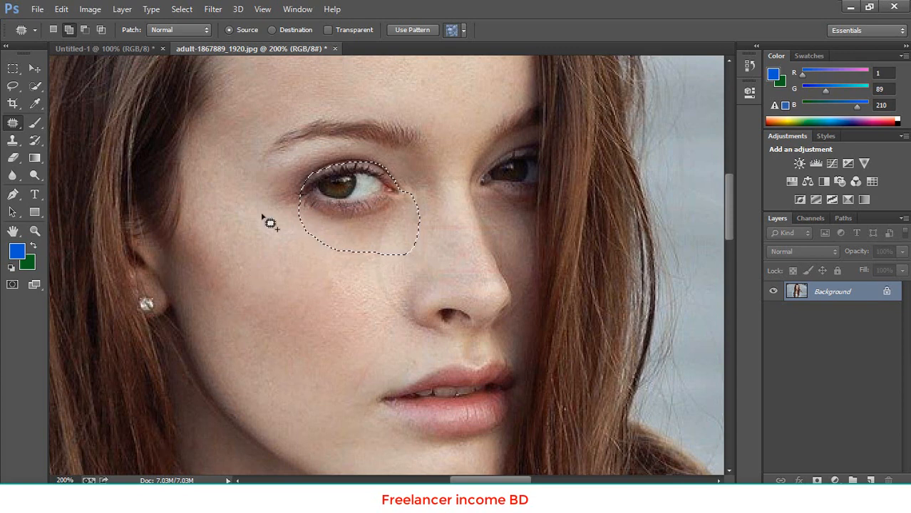
pyautogui.click(86, 29)
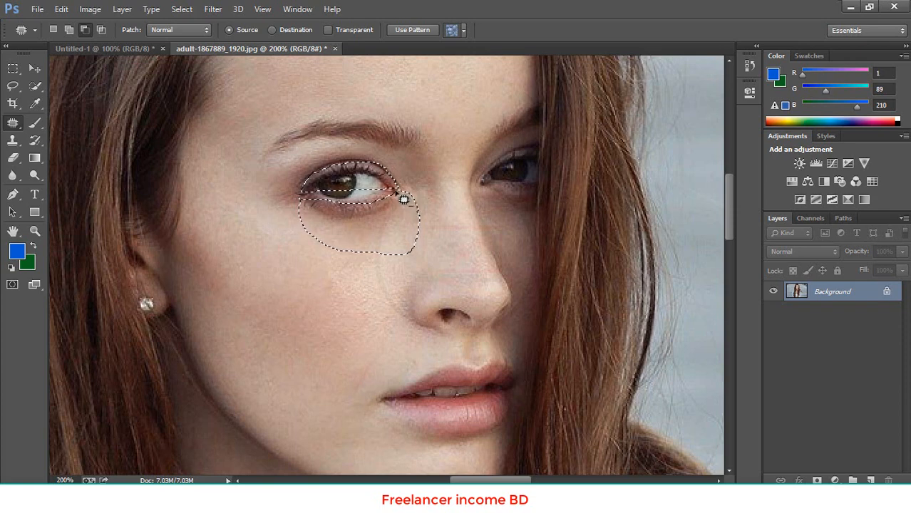
pyautogui.moveTo(423, 205)
pyautogui.mouseDown()
pyautogui.moveTo(394, 291)
pyautogui.moveTo(267, 259)
pyautogui.moveTo(255, 196)
pyautogui.moveTo(305, 200)
pyautogui.mouseUp()
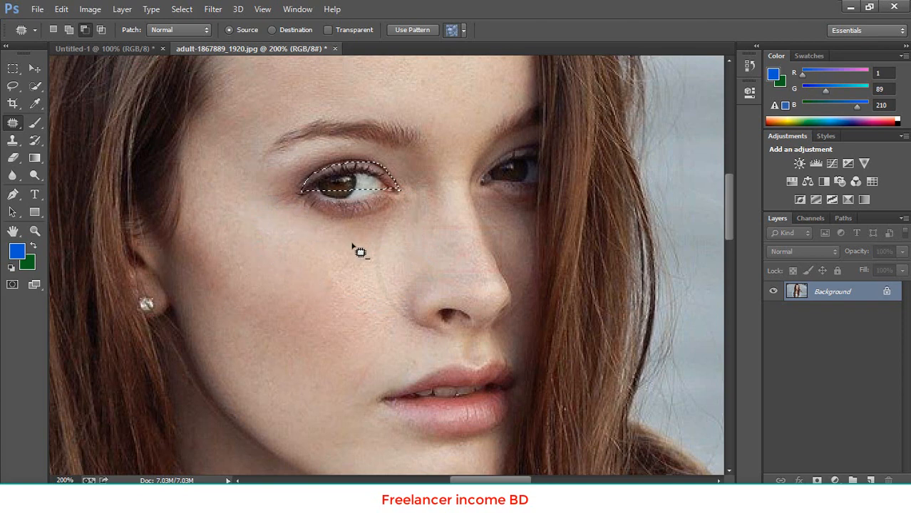
# Step: Add the lower eyelid area to the eye selection and patch it from a slightly offset source
pyautogui.click(70, 29)
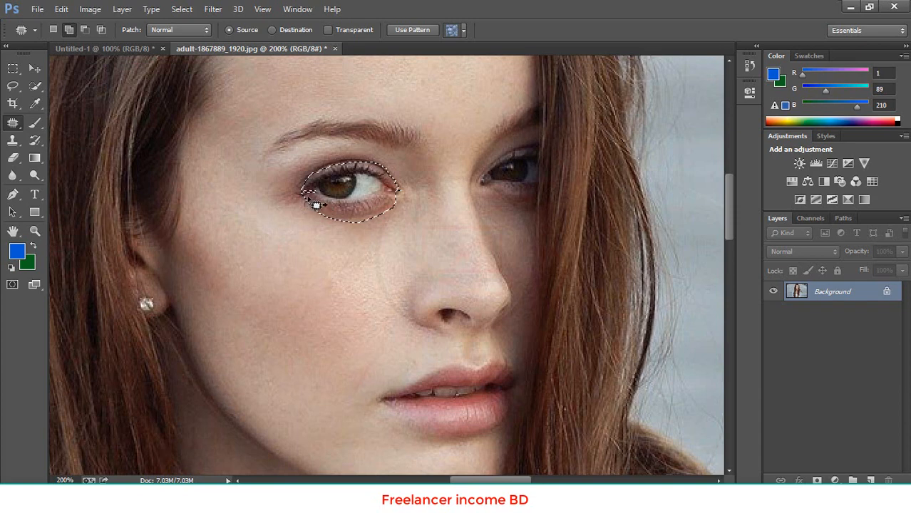
pyautogui.moveTo(300, 193); pyautogui.dragTo(302, 195)
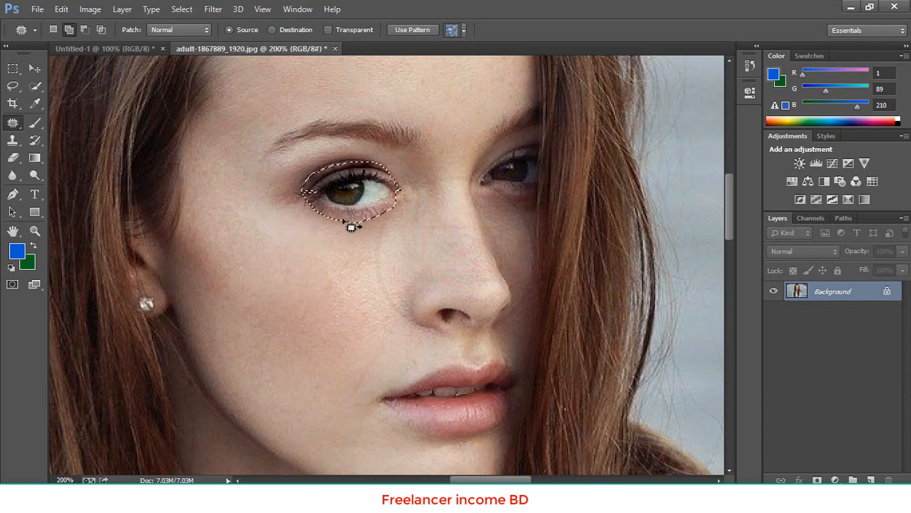
pyautogui.moveTo(354, 231)
pyautogui.mouseDown()
pyautogui.moveTo(397, 369)
pyautogui.moveTo(419, 391)
pyautogui.mouseUp()
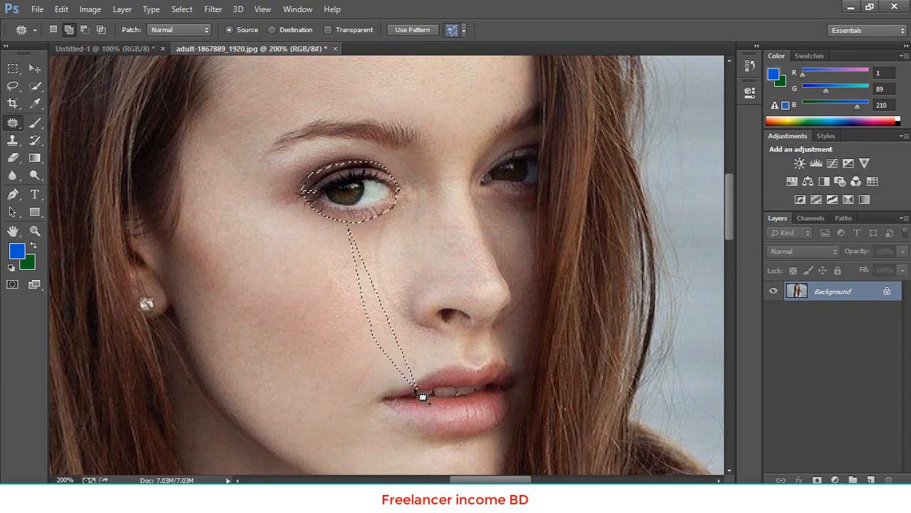
pyautogui.hotkey('ctrl', 'z')
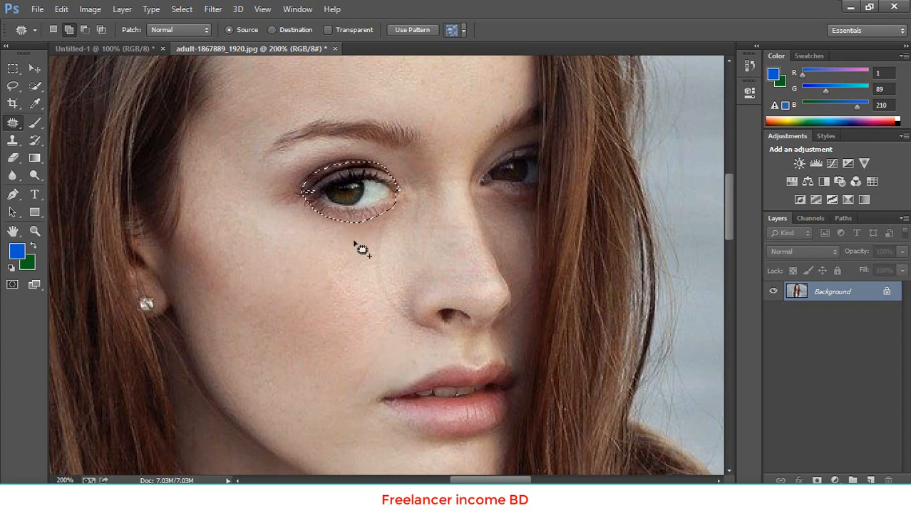
# Step: Patch the eye selection using the lips as the source, and undo the lip patch
pyautogui.moveTo(369, 228); pyautogui.dragTo(472, 430)
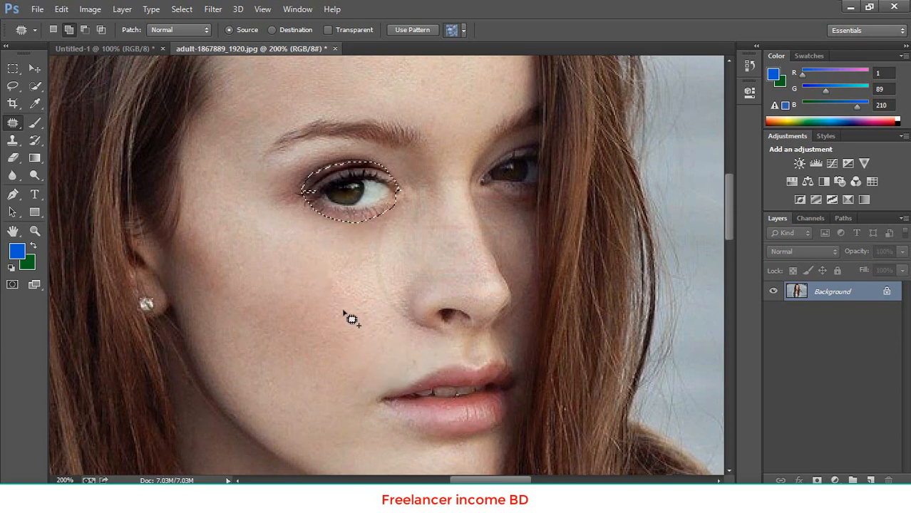
pyautogui.hotkey('ctrl', 'y')
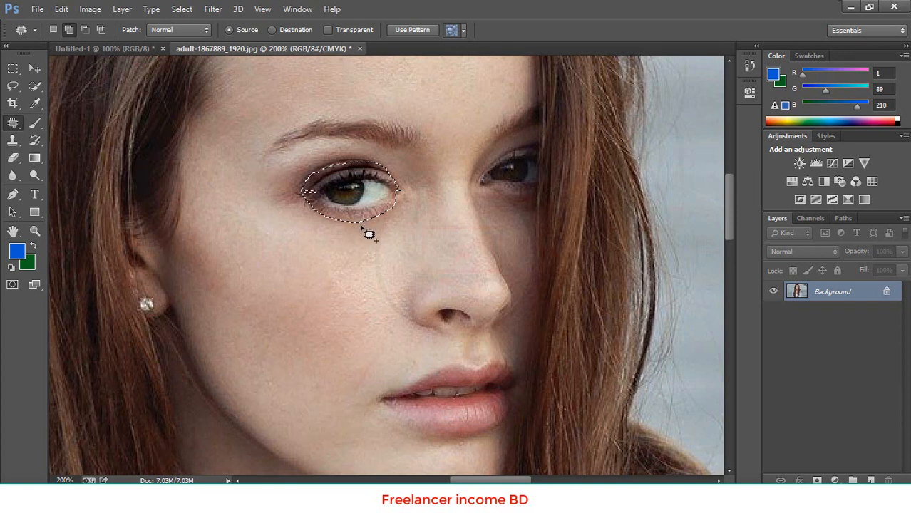
pyautogui.moveTo(369, 228); pyautogui.dragTo(466, 424)
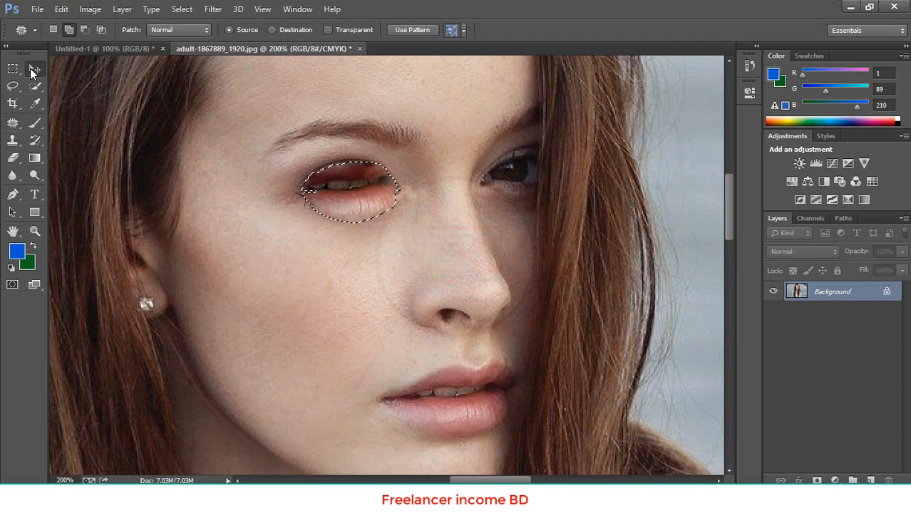
pyautogui.click(34, 68)
pyautogui.hotkey('ctrl', 'd')
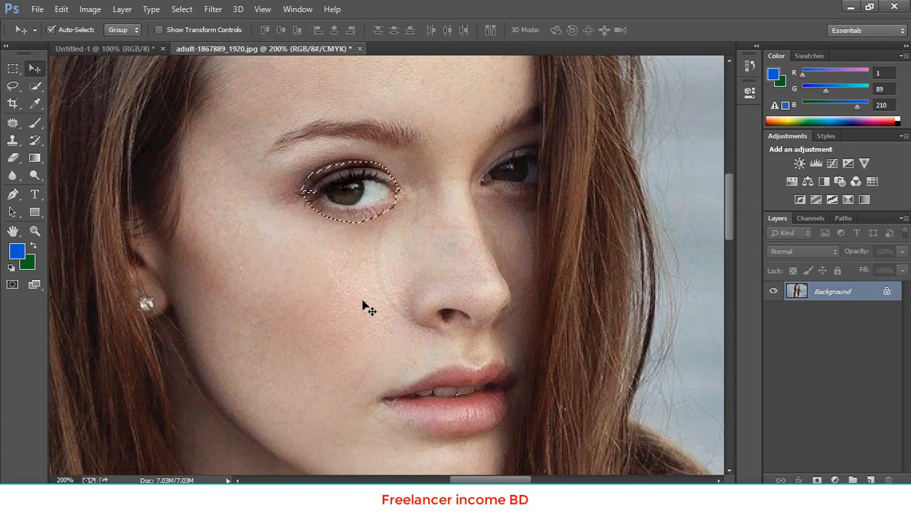
# Step: Restore the original eye and clear the eye selection
pyautogui.hotkey('ctrl', 'd')
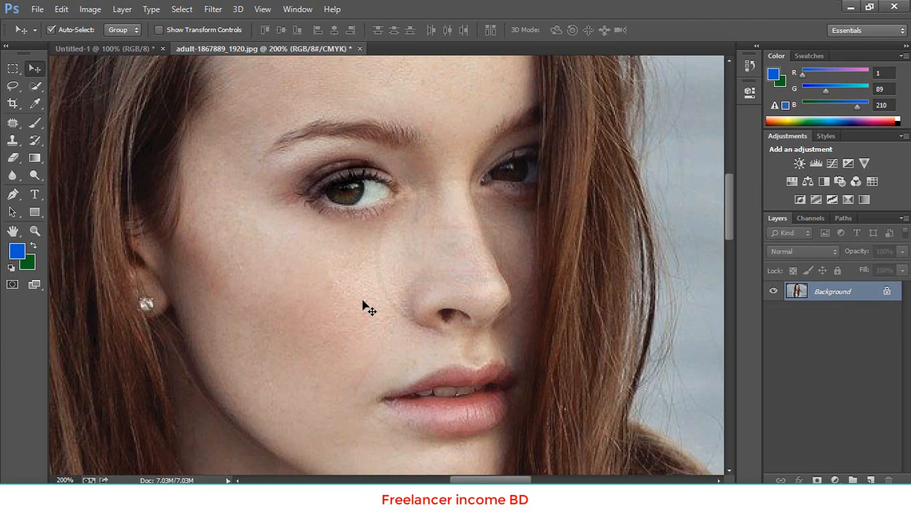
pyautogui.hotkey('ctrl', 'shift', 'd')
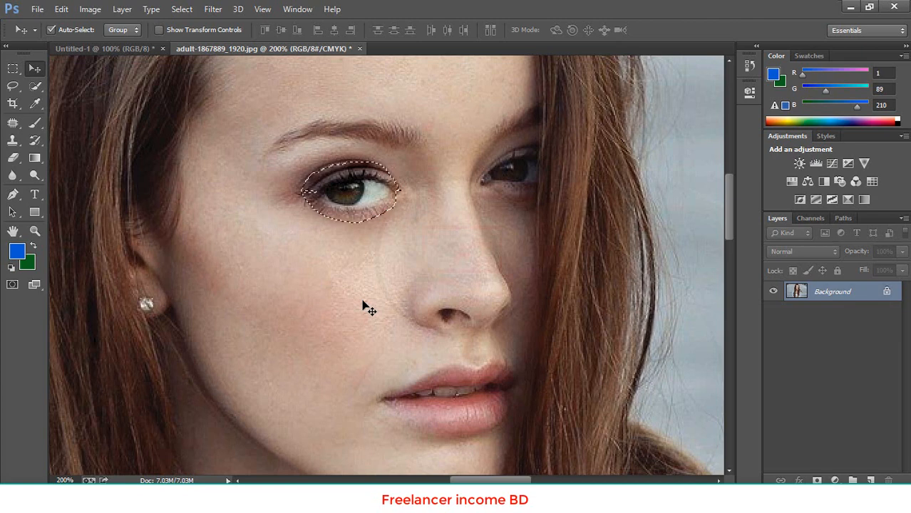
pyautogui.hotkey('ctrl', 'd')
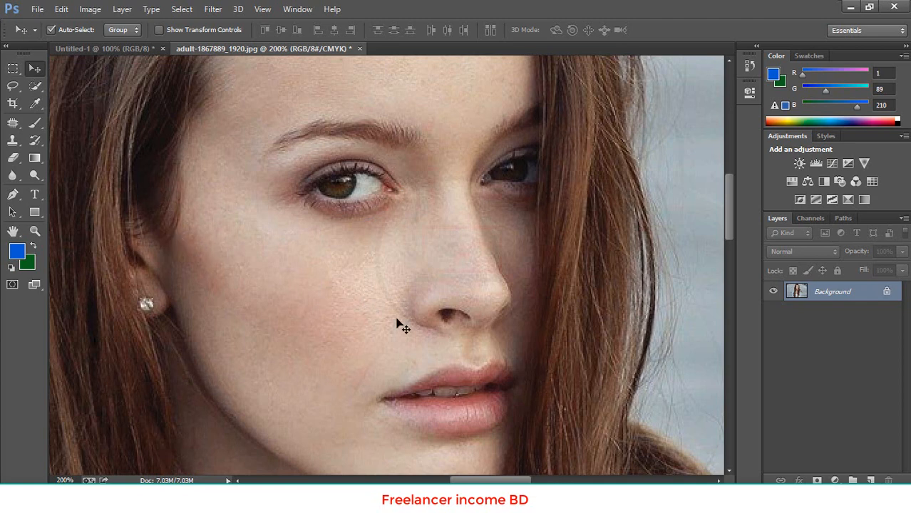
# Step: Select an oval area on the upper forehead with the Patch Tool and patch it with skin from the lower forehead
pyautogui.scroll(3, 400, 323)
pyautogui.scroll(3, 403, 326)
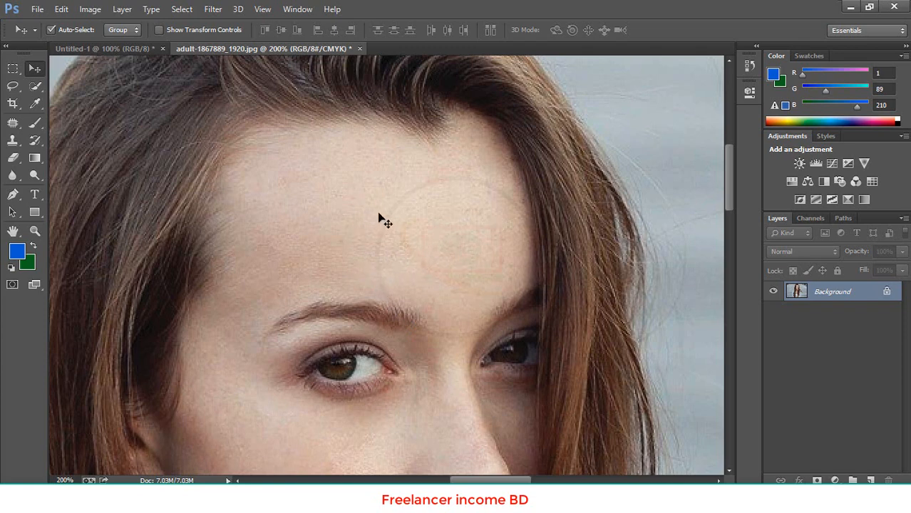
pyautogui.scroll(-1, 376, 225)
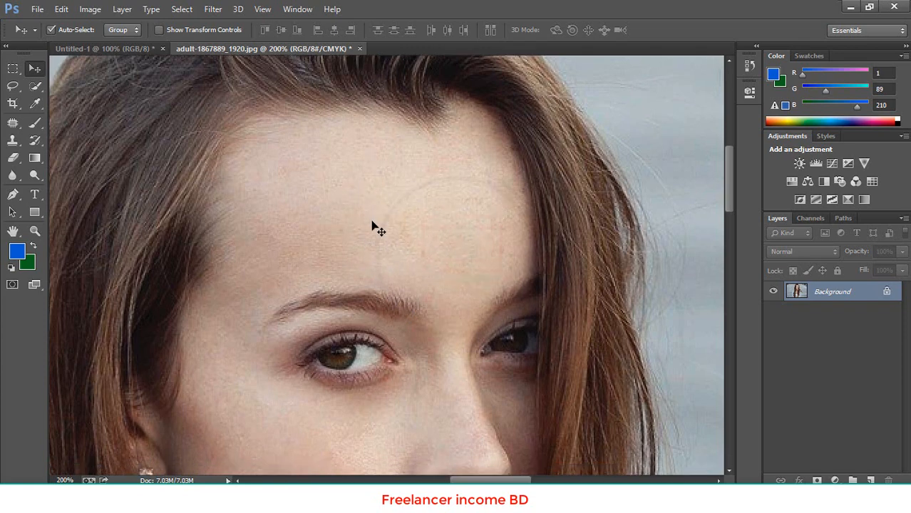
pyautogui.click(15, 124)
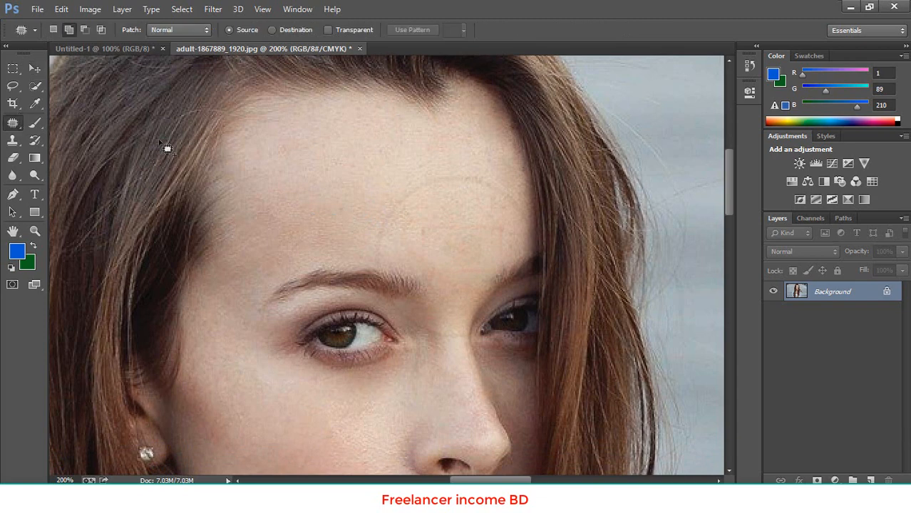
pyautogui.moveTo(276, 114)
pyautogui.mouseDown()
pyautogui.moveTo(309, 113)
pyautogui.moveTo(431, 129)
pyautogui.moveTo(336, 183)
pyautogui.moveTo(271, 139)
pyautogui.moveTo(279, 118)
pyautogui.mouseUp()
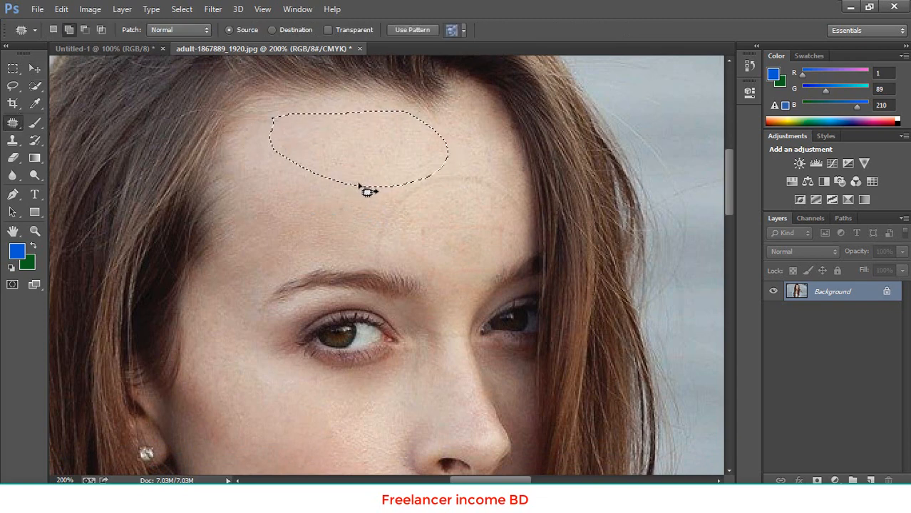
pyautogui.moveTo(367, 191); pyautogui.dragTo(431, 264)
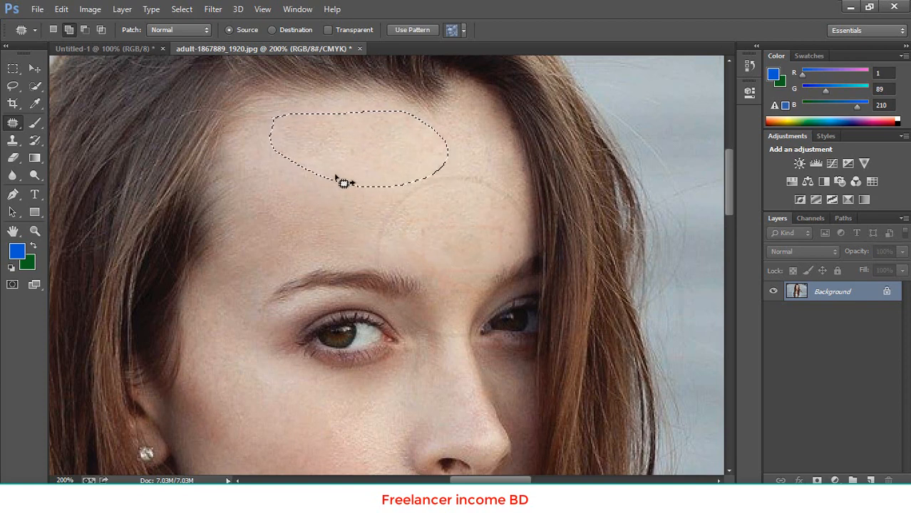
# Step: Patch the upper forehead selection with skin from the cheek, and again with the hair beside the forehead
pyautogui.scroll(-2, 345, 178)
pyautogui.moveTo(345, 124); pyautogui.dragTo(311, 423)
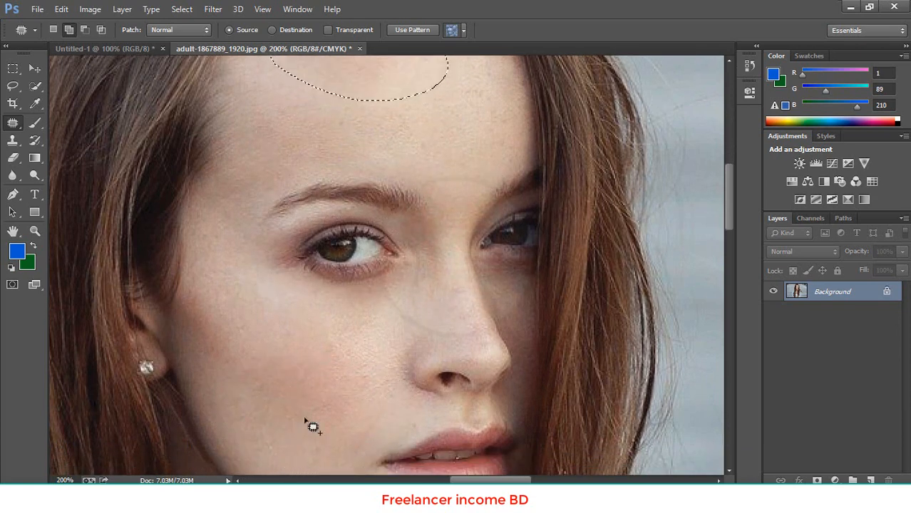
pyautogui.scroll(2, 350, 261)
pyautogui.scroll(-6, 383, 161)
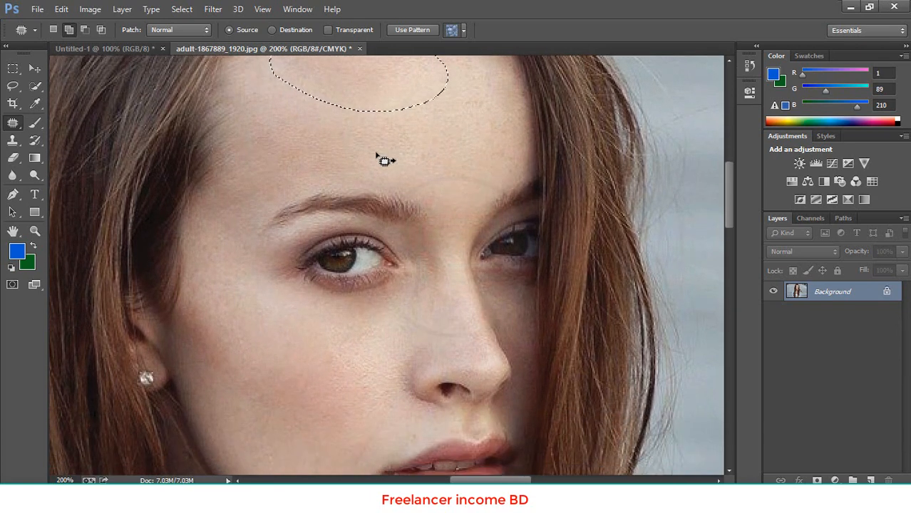
pyautogui.scroll(2, 383, 163)
pyautogui.scroll(7, 383, 163)
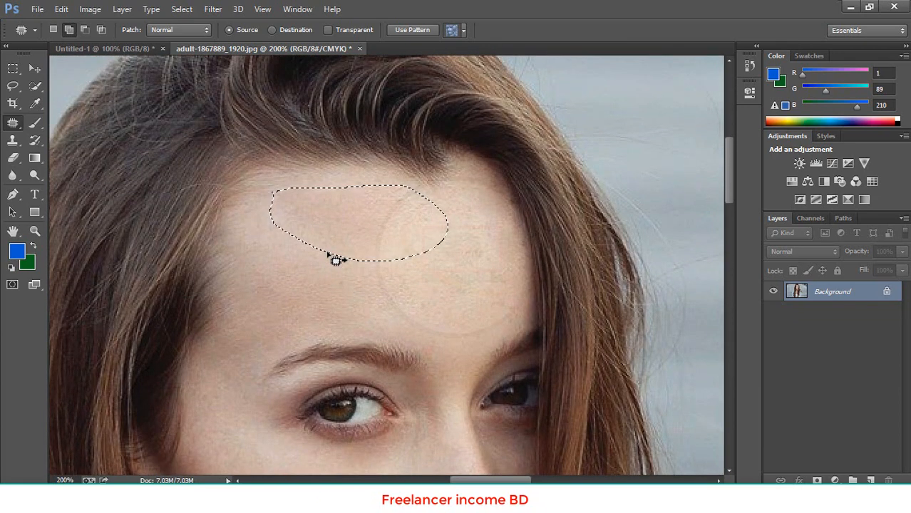
pyautogui.moveTo(329, 255)
pyautogui.mouseDown()
pyautogui.moveTo(193, 228)
pyautogui.moveTo(184, 218)
pyautogui.mouseUp()
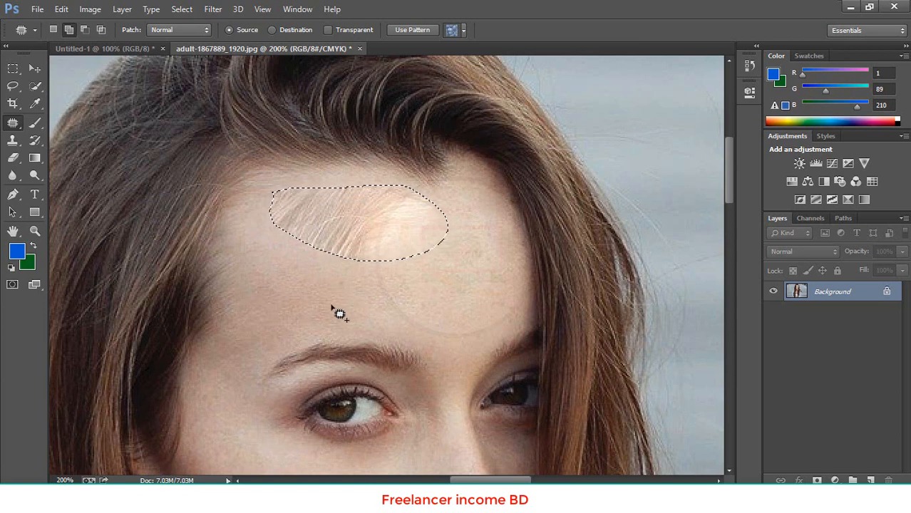
# Step: Examine the Patch Tool's preset list and its options menu
pyautogui.click(33, 30)
pyautogui.click(33, 30)
pyautogui.click(33, 29)
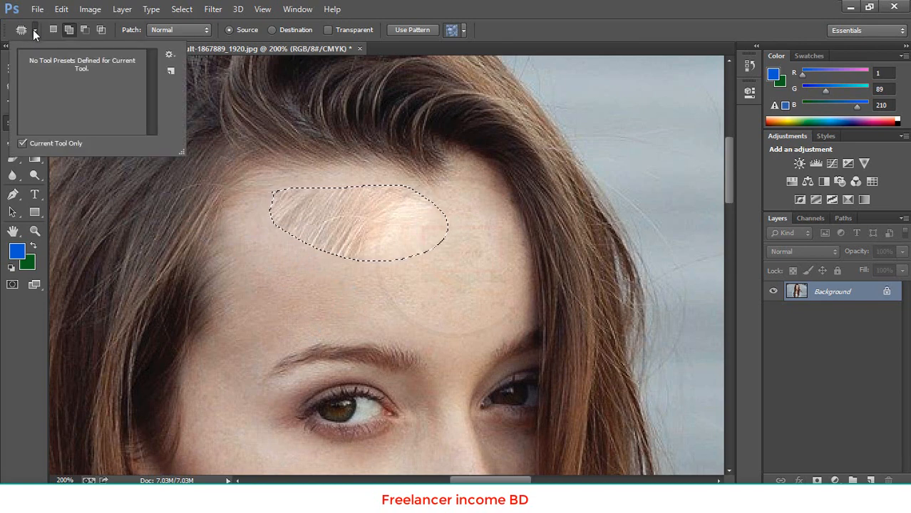
pyautogui.click(169, 56)
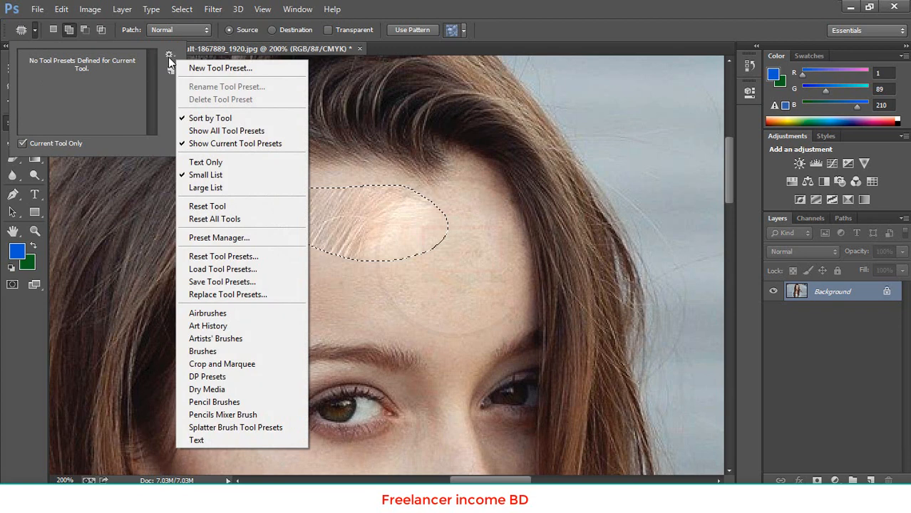
pyautogui.click(219, 207)
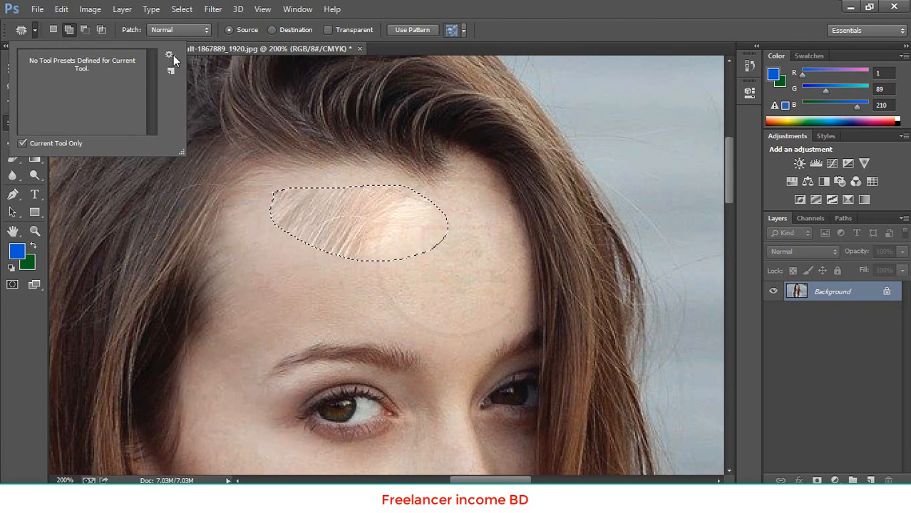
pyautogui.click(137, 238)
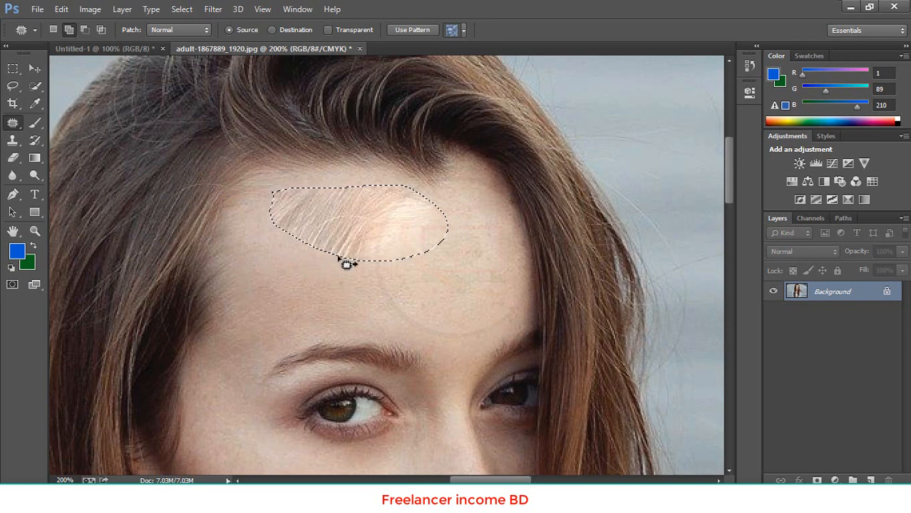
# Step: Add a loop reaching down toward the eyebrow to the forehead selection, and patch the combined area with hair
pyautogui.moveTo(346, 265)
pyautogui.mouseDown()
pyautogui.moveTo(270, 331)
pyautogui.moveTo(313, 331)
pyautogui.moveTo(355, 265)
pyautogui.moveTo(159, 157)
pyautogui.moveTo(62, 161)
pyautogui.moveTo(84, 161)
pyautogui.mouseUp()
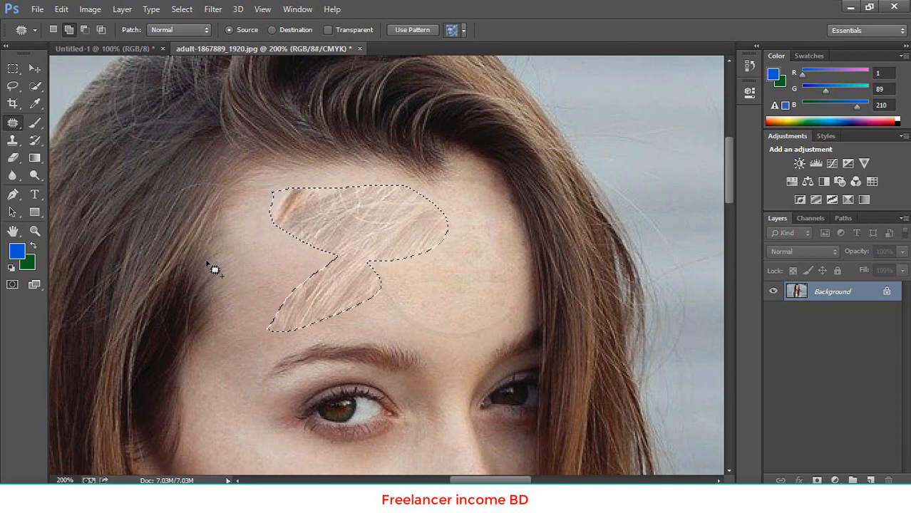
# Step: Undo the hair patches and the added loop on the forehead, and clear the selection
pyautogui.hotkey('ctrl', 'z')
pyautogui.hotkey('ctrl', 'z')
pyautogui.hotkey('ctrl', 'z')
pyautogui.hotkey('ctrl', 'z')
pyautogui.hotkey('ctrl', 'z')
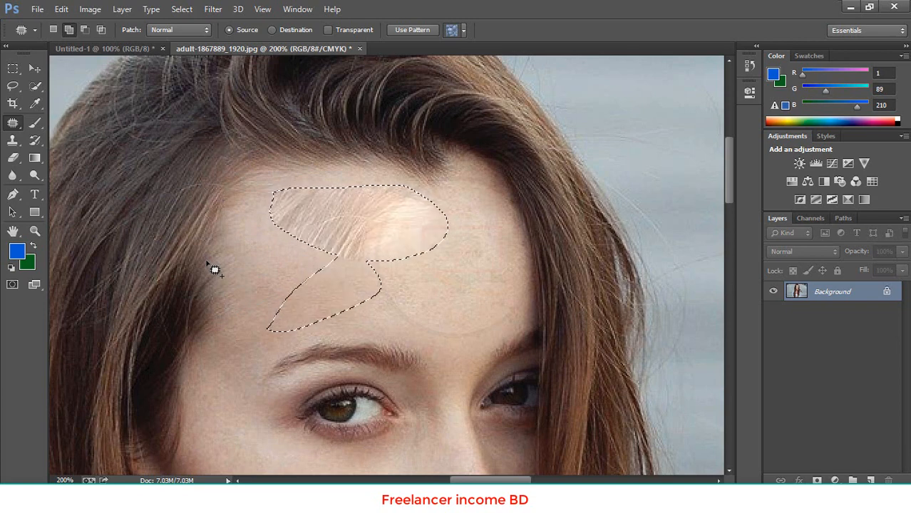
pyautogui.hotkey('ctrl', 'alt', 'z')
pyautogui.hotkey('ctrl', 'alt', 'z')
pyautogui.hotkey('ctrl', 'alt', 'z')
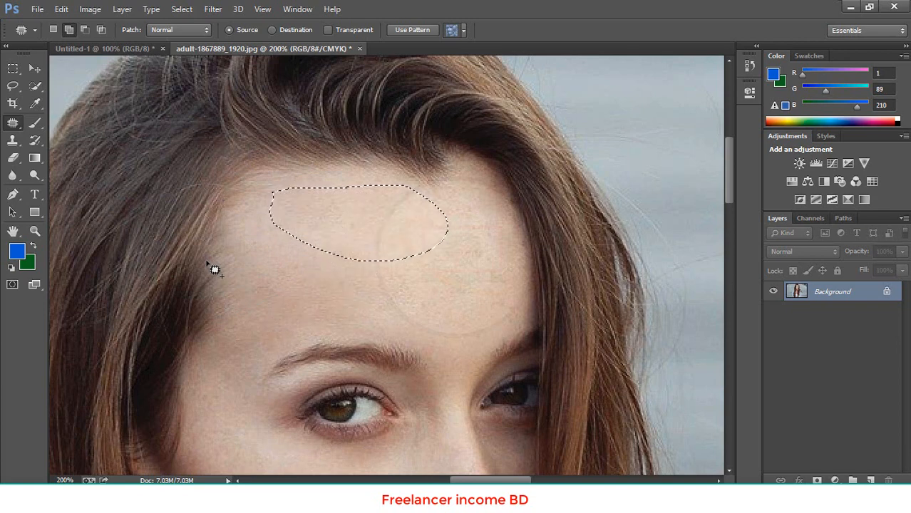
pyautogui.hotkey('ctrl', 'd')
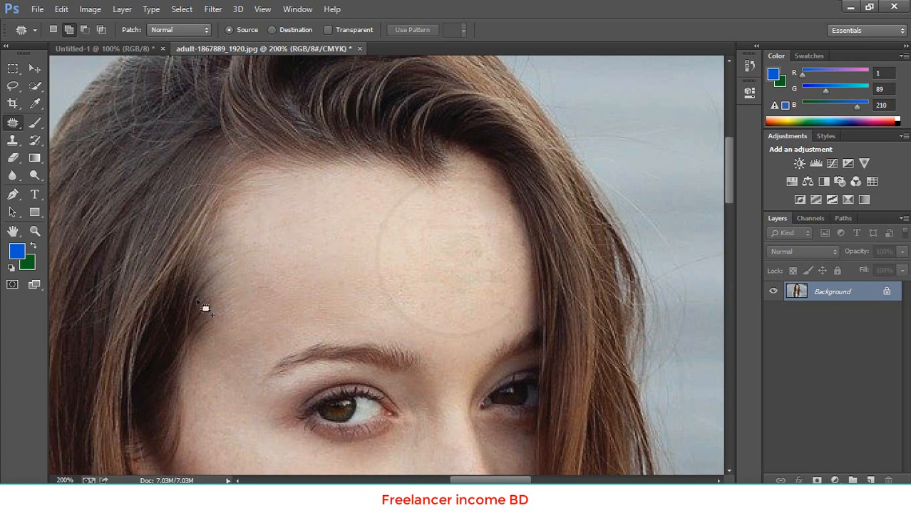
# Step: Switch to the Move Tool and zoom out to 66.67% to review the portrait
pyautogui.click(34, 68)
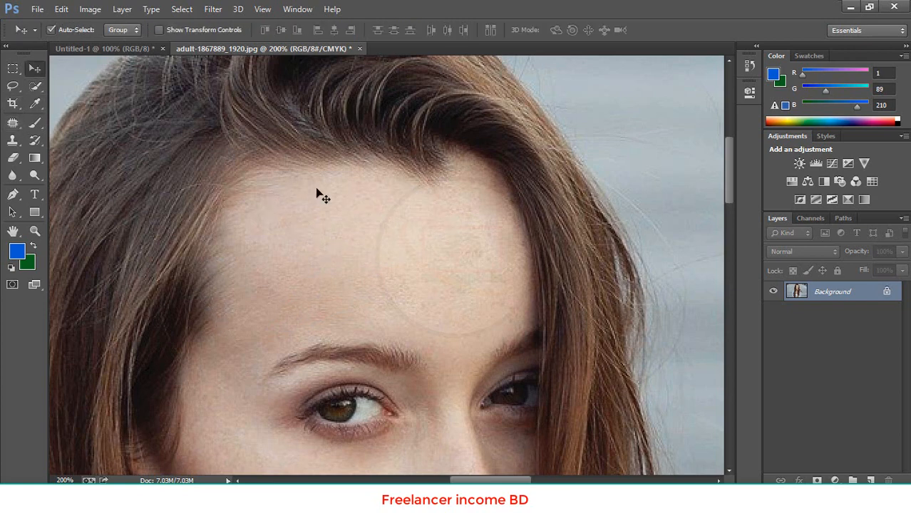
pyautogui.hotkey('ctrl', '-')
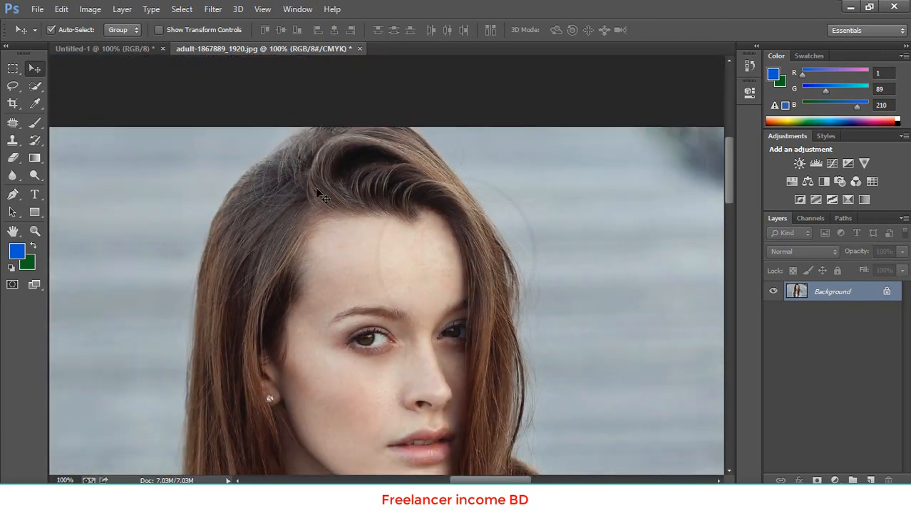
pyautogui.hotkey('ctrl', '-')
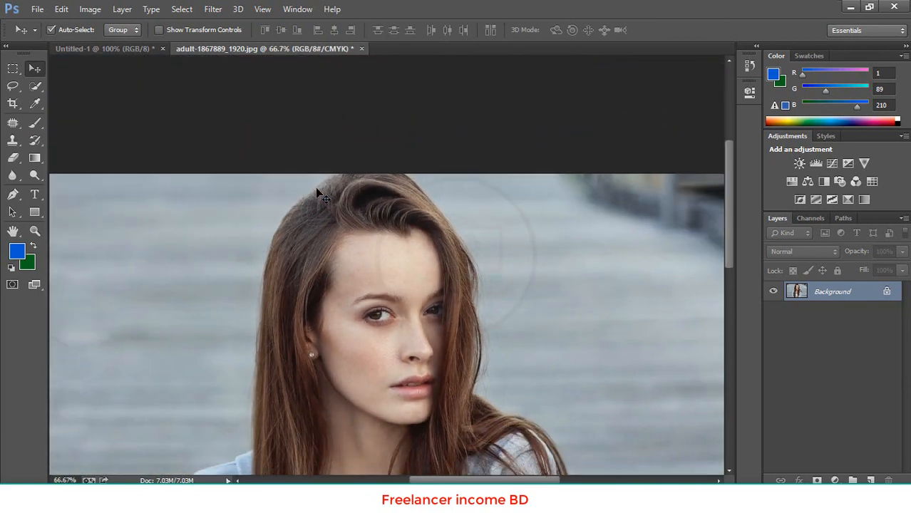